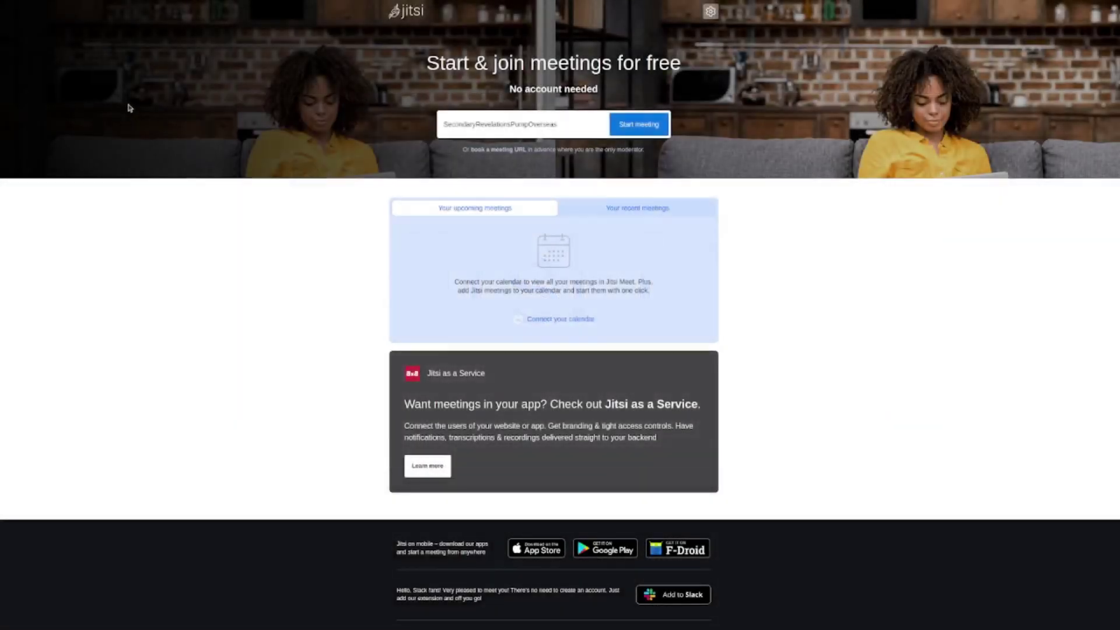
- Write the three note items (How to setup Jitsi, How to use Jitsi, Optimization techniques for large meetings), then exit editing
scroll(131, 110, down, 1)
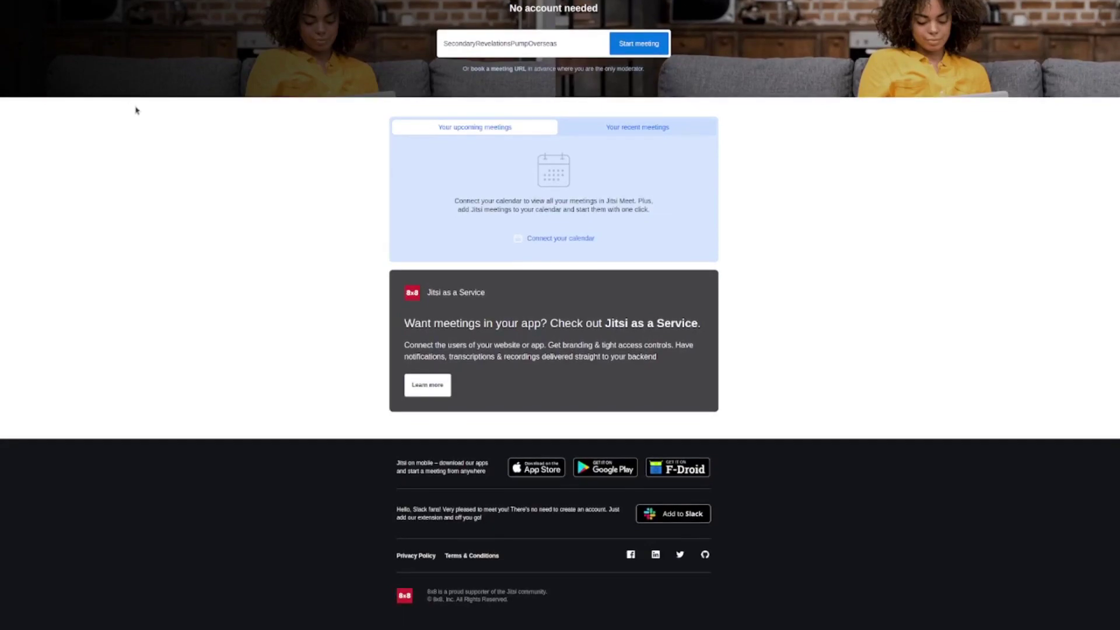
scroll(139, 118, up, 2)
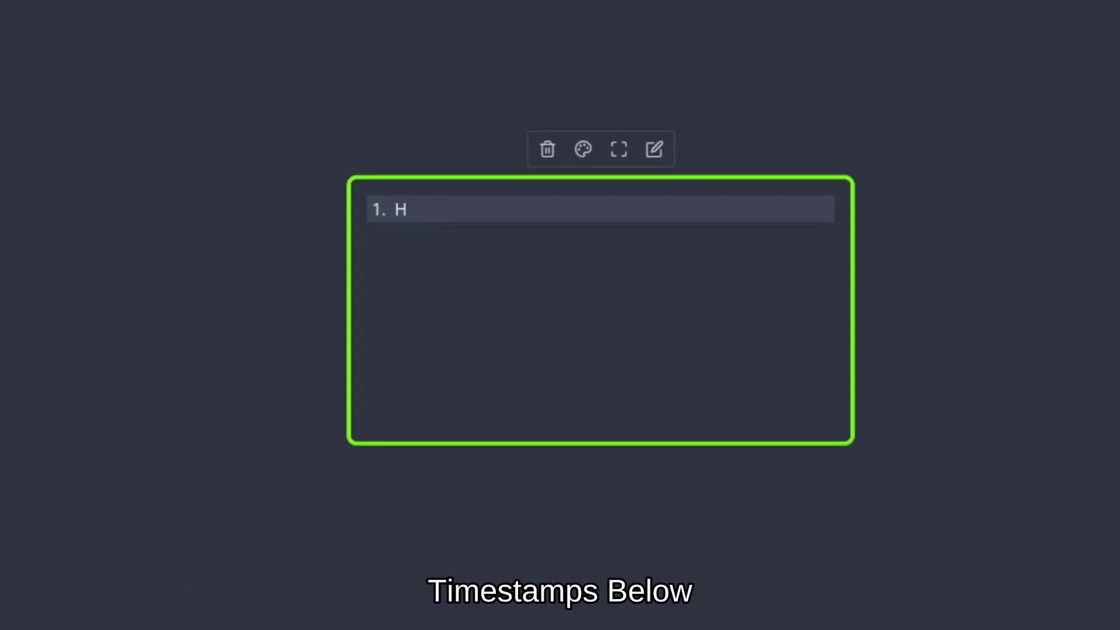
text(ow to setup Jitsi)
key(Return)
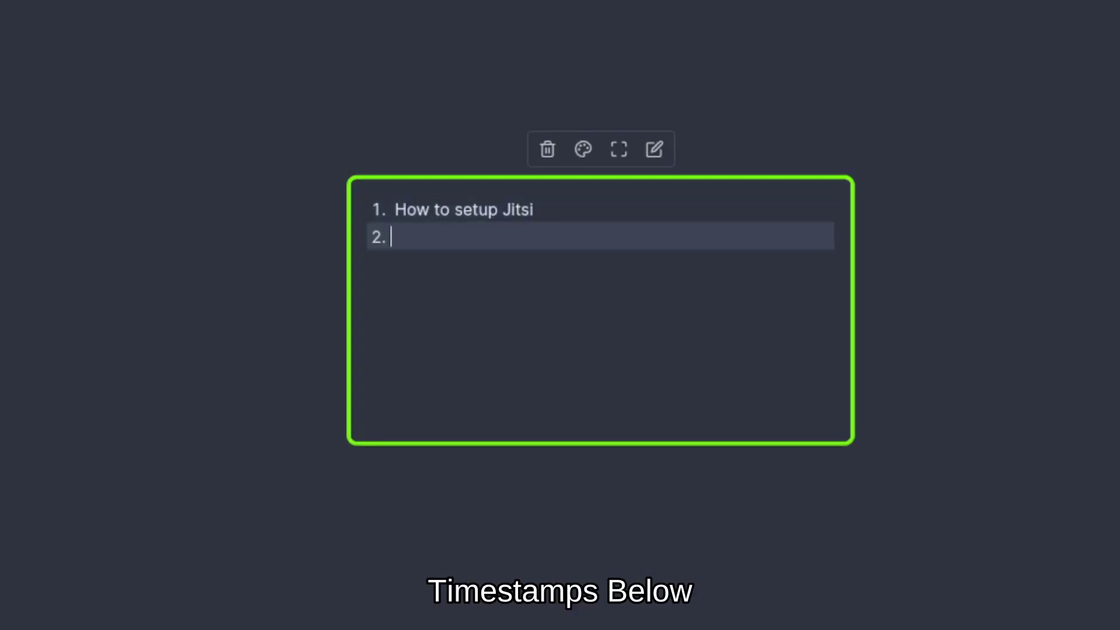
text(How to use )
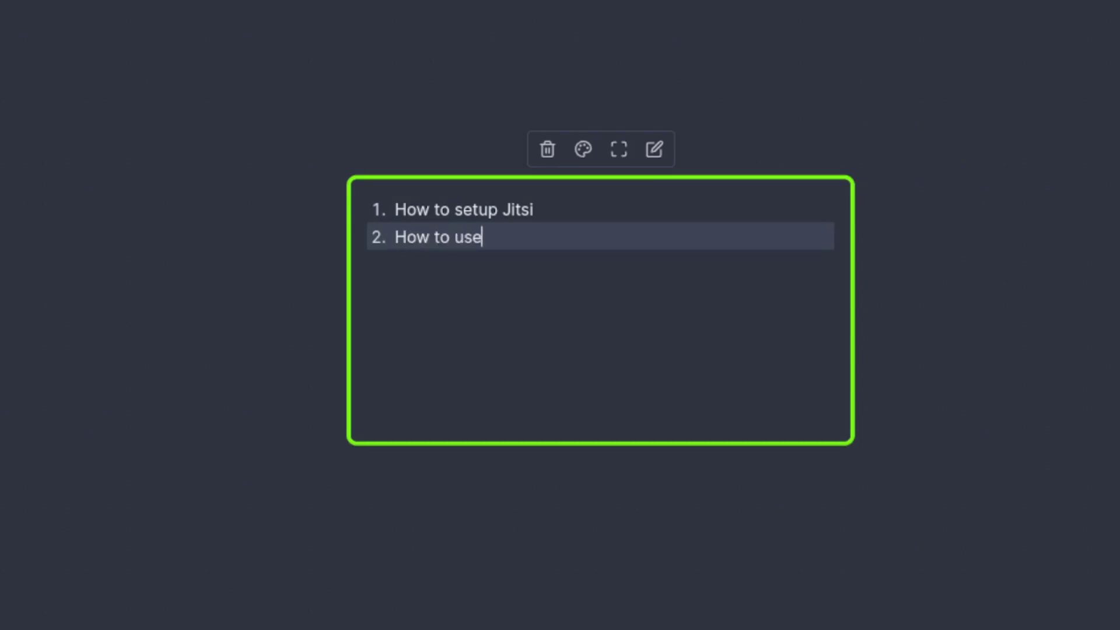
text(Jitsi)
key(Return)
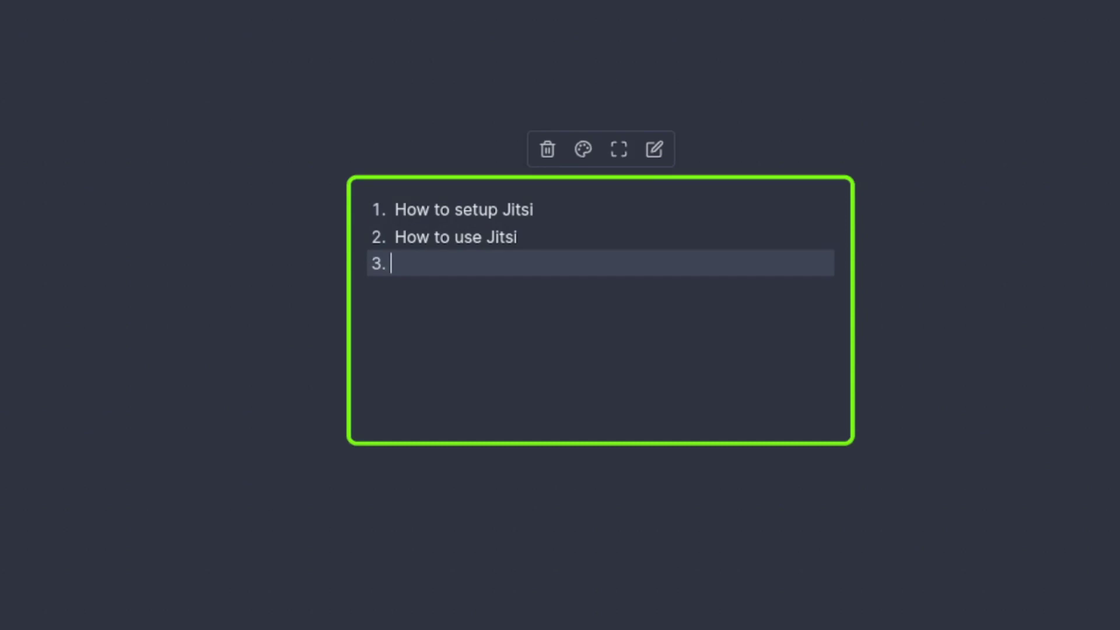
text(Optimizati)
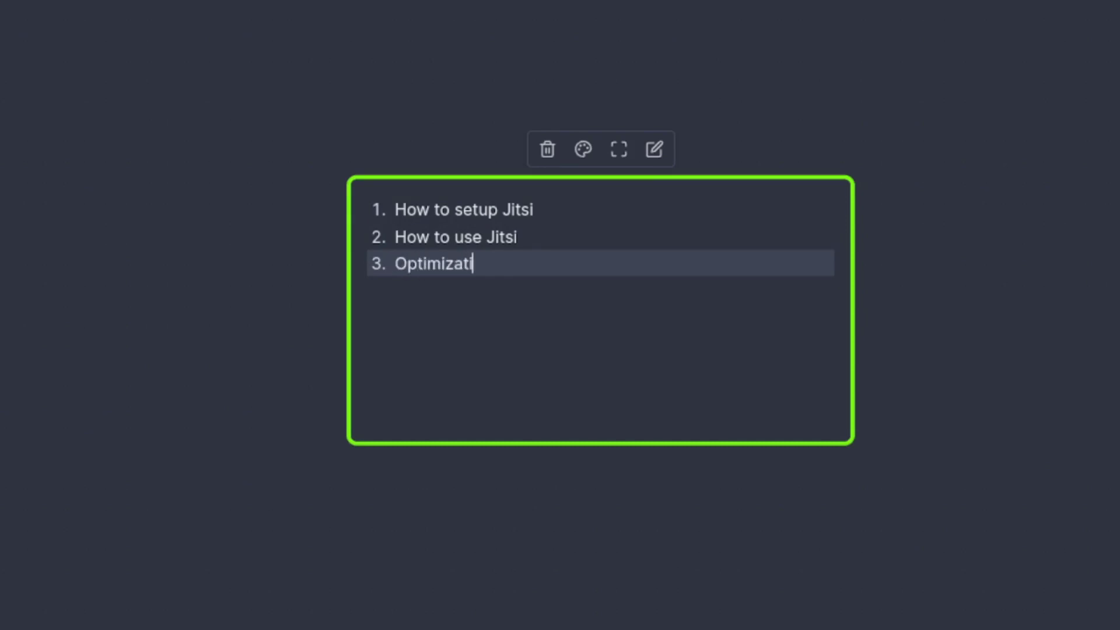
text(on techniq)
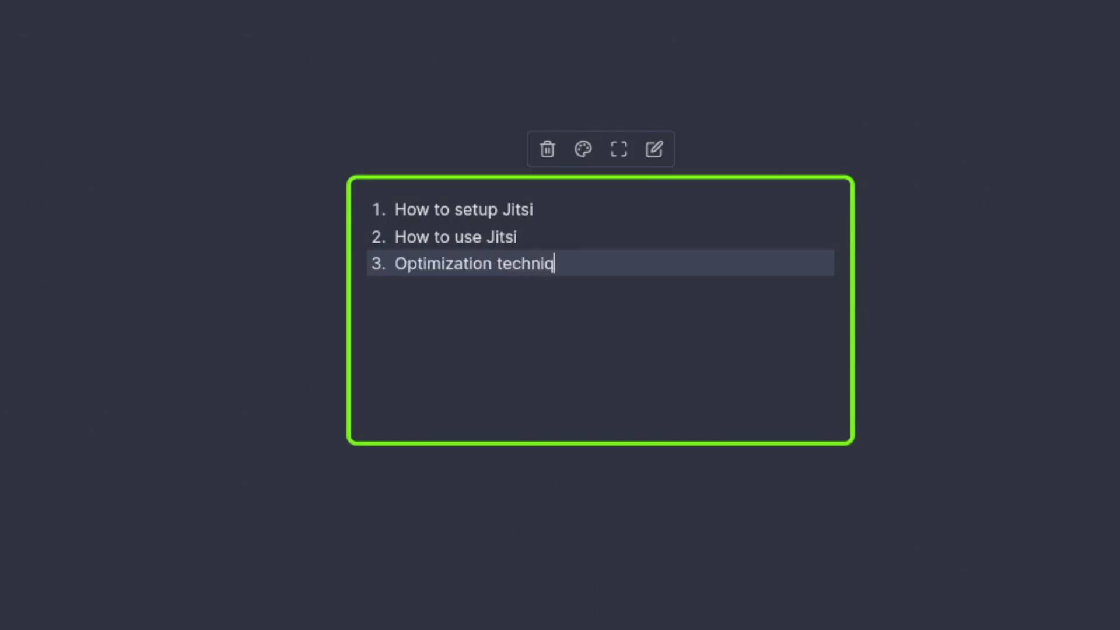
text(ues for large me)
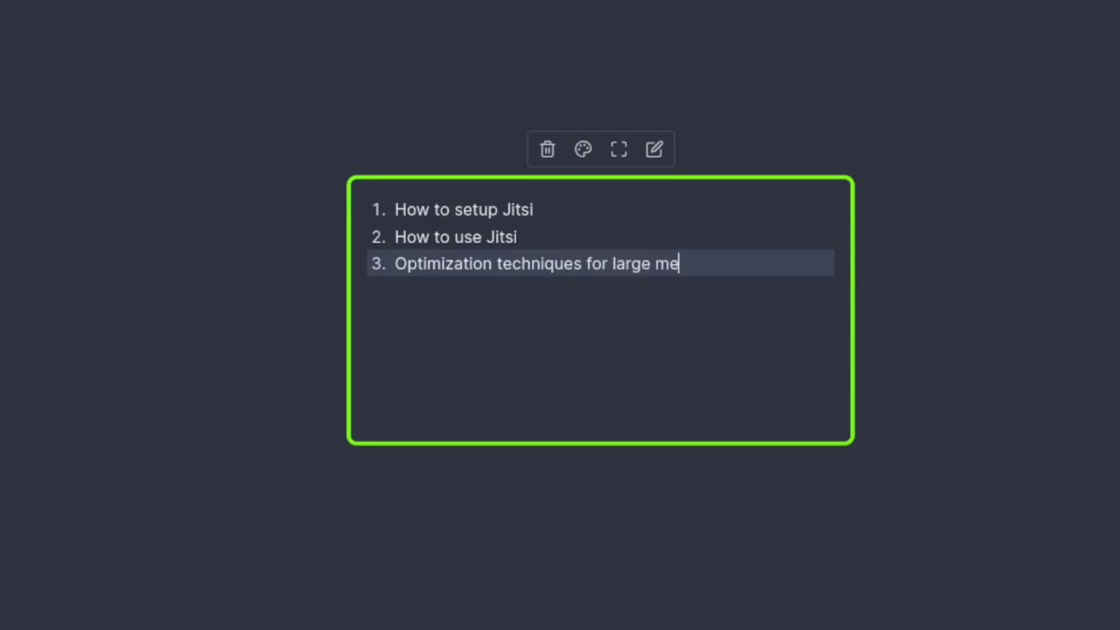
text(etings)
key(Escape)
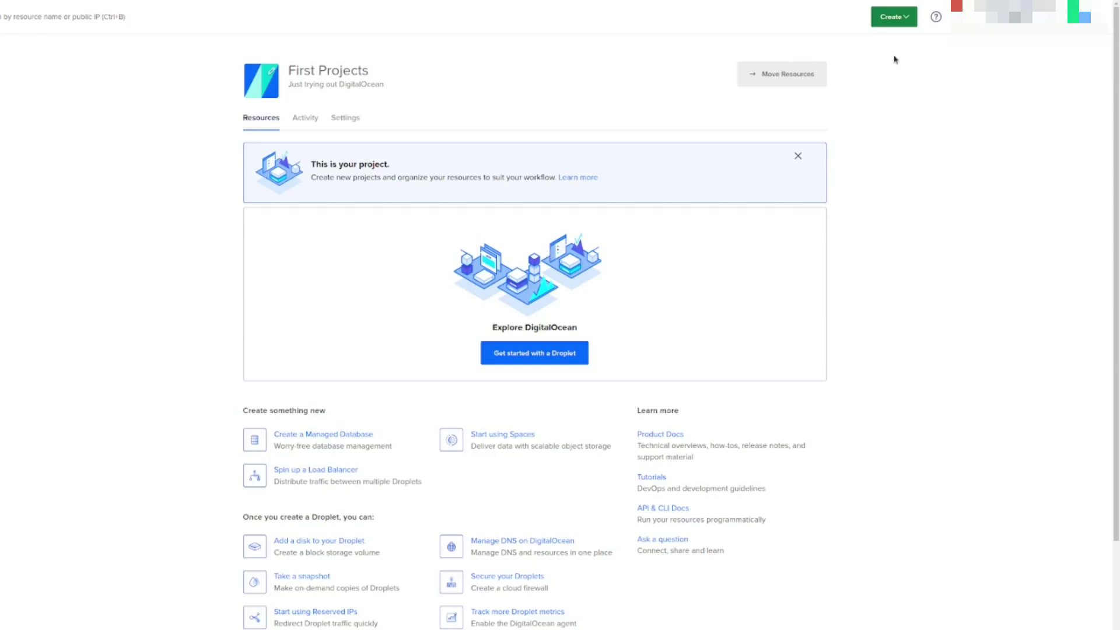
- Choose Droplets from the Create menu in the First Projects project
click(887, 23)
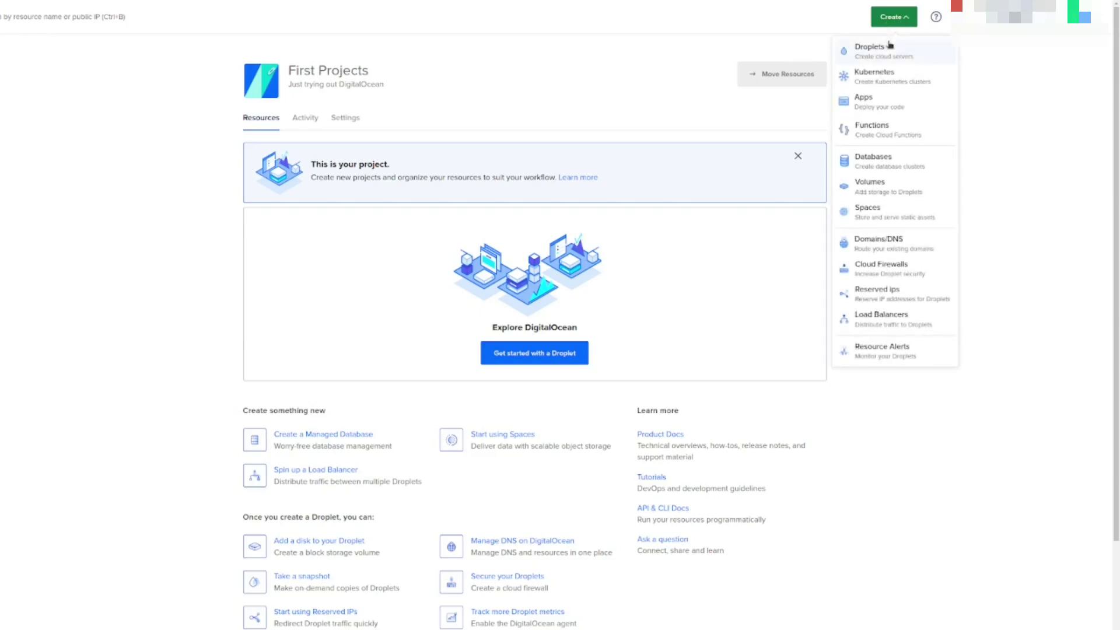
click(888, 46)
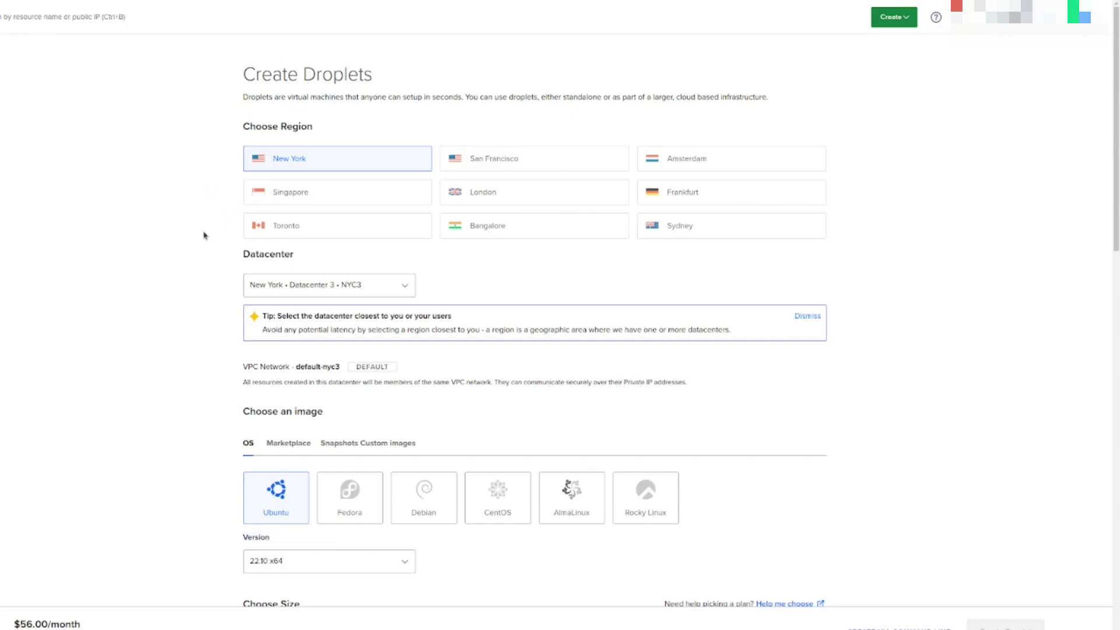
- Switch the droplet's image choice to the Marketplace tab
scroll(190, 300, down, 1)
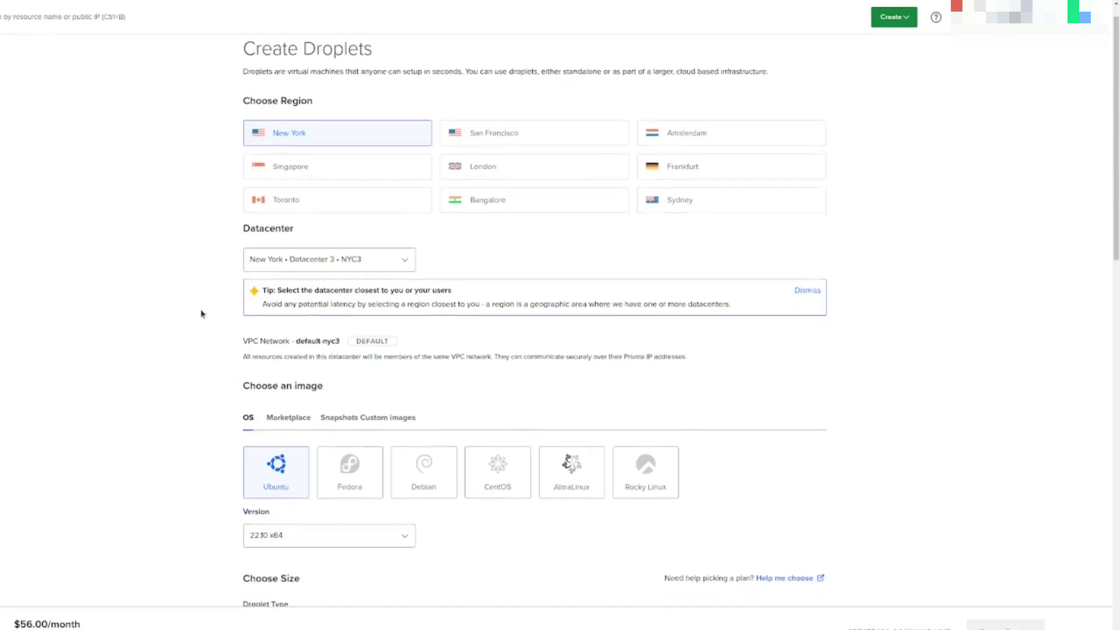
scroll(187, 282, up, 1)
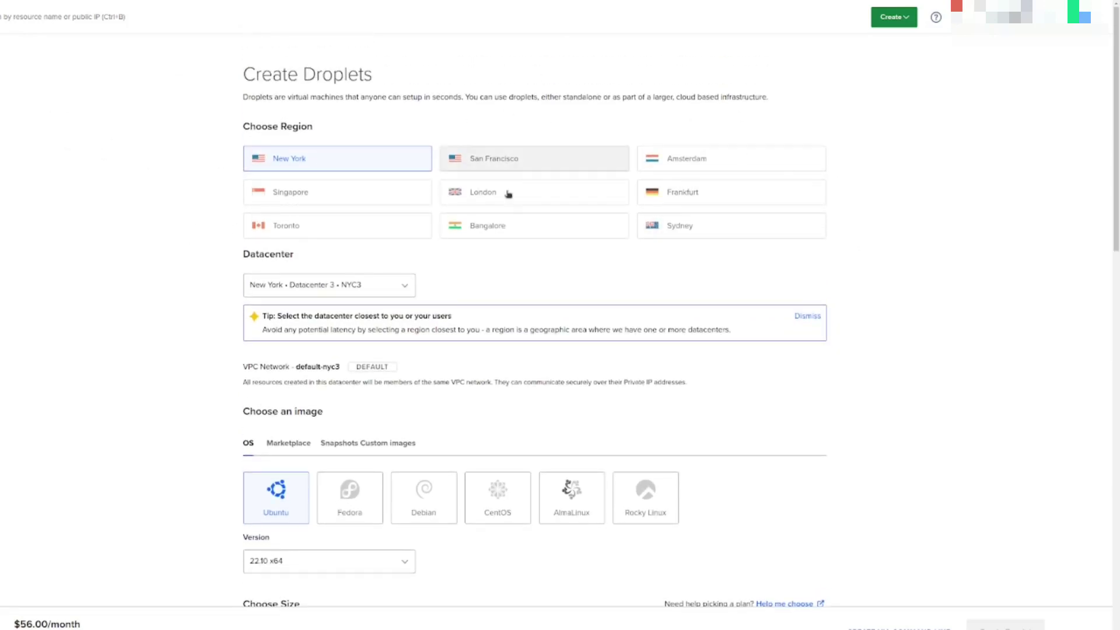
scroll(274, 396, down, 1)
scroll(282, 388, down, 2)
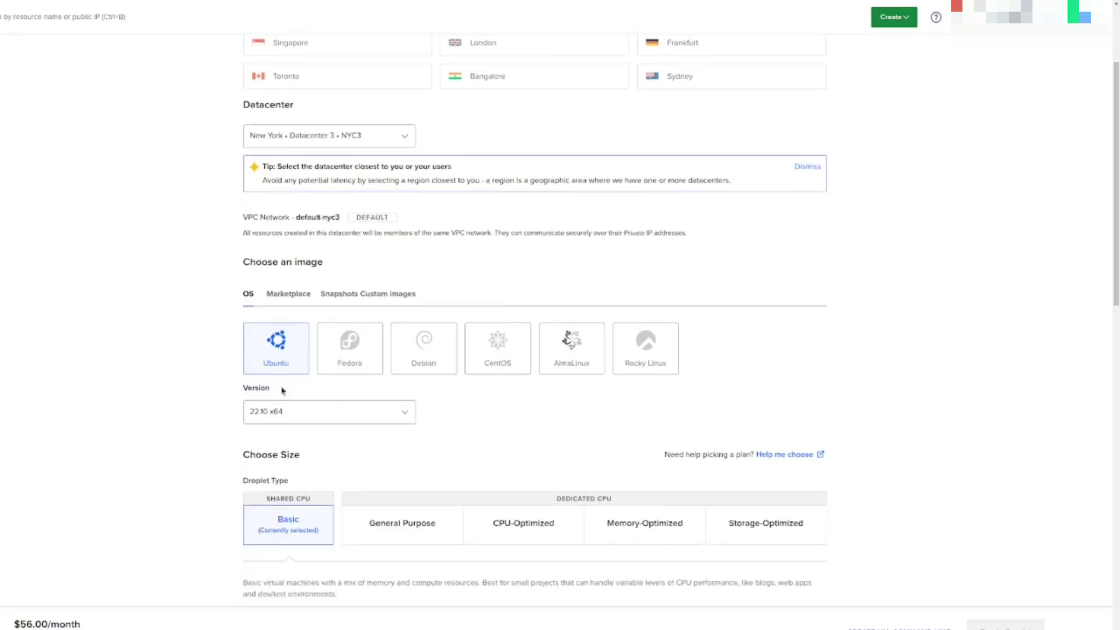
click(291, 288)
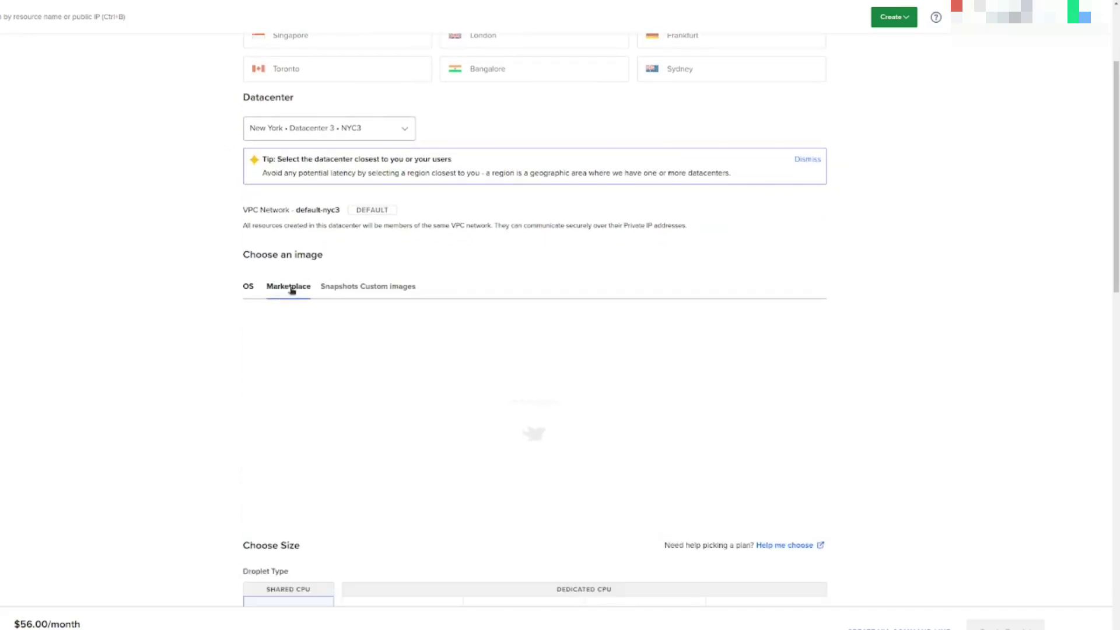
- Search the marketplace for 'jitsi' and select the Jitsi Server 2.0.6726 image
scroll(360, 386, down, 2)
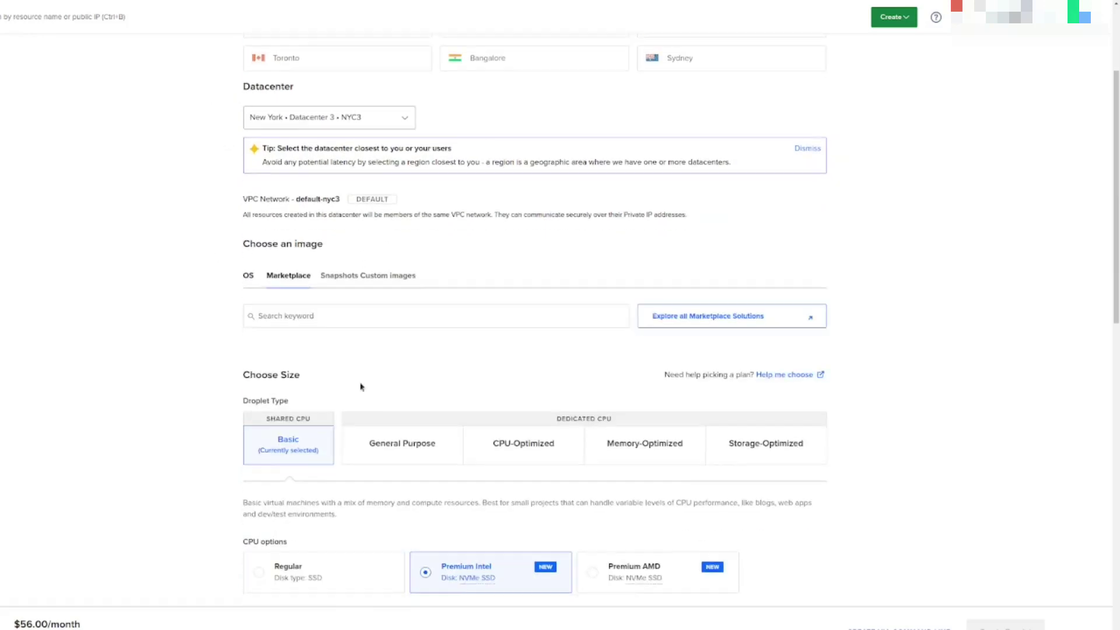
scroll(351, 302, up, 1)
click(341, 269)
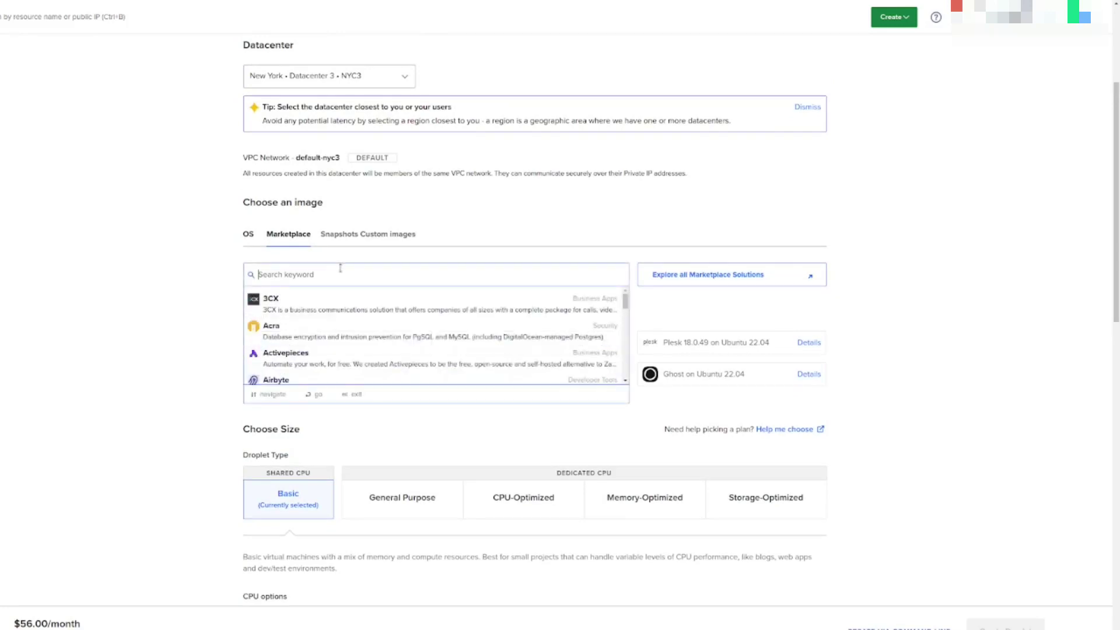
text(jitsi)
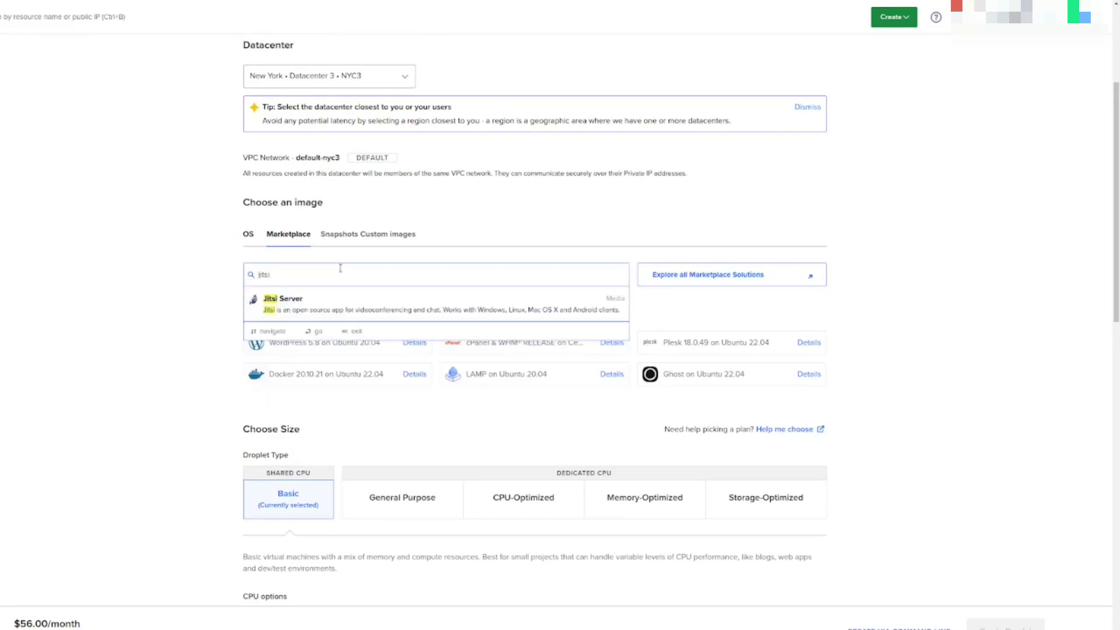
key(Return)
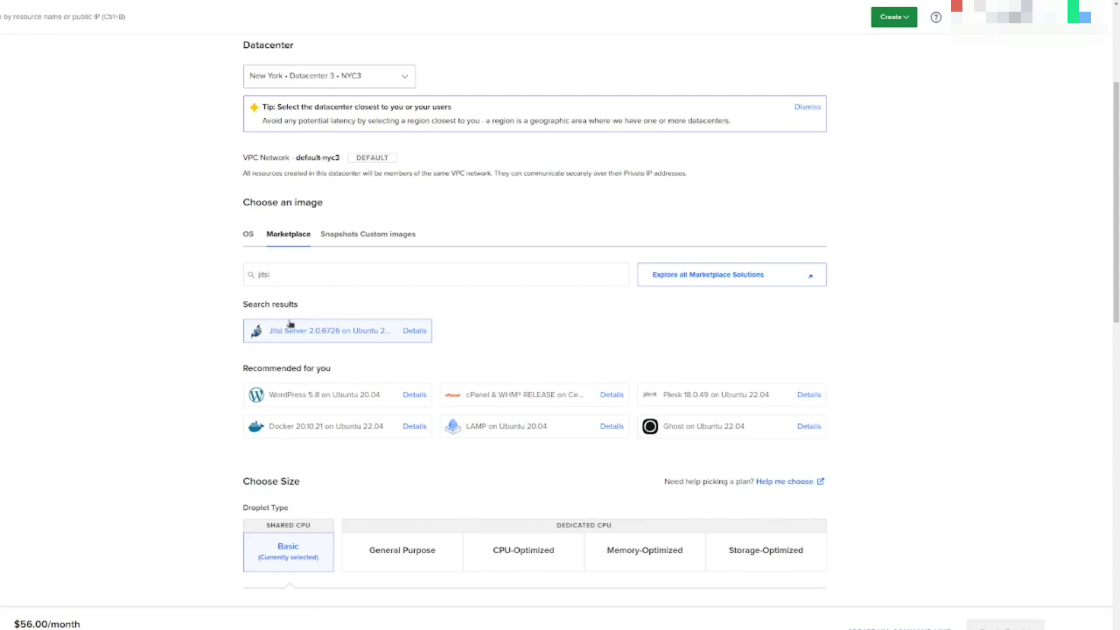
click(290, 324)
- Choose the Regular CPU plan at $6/month for the droplet
scroll(350, 357, down, 4)
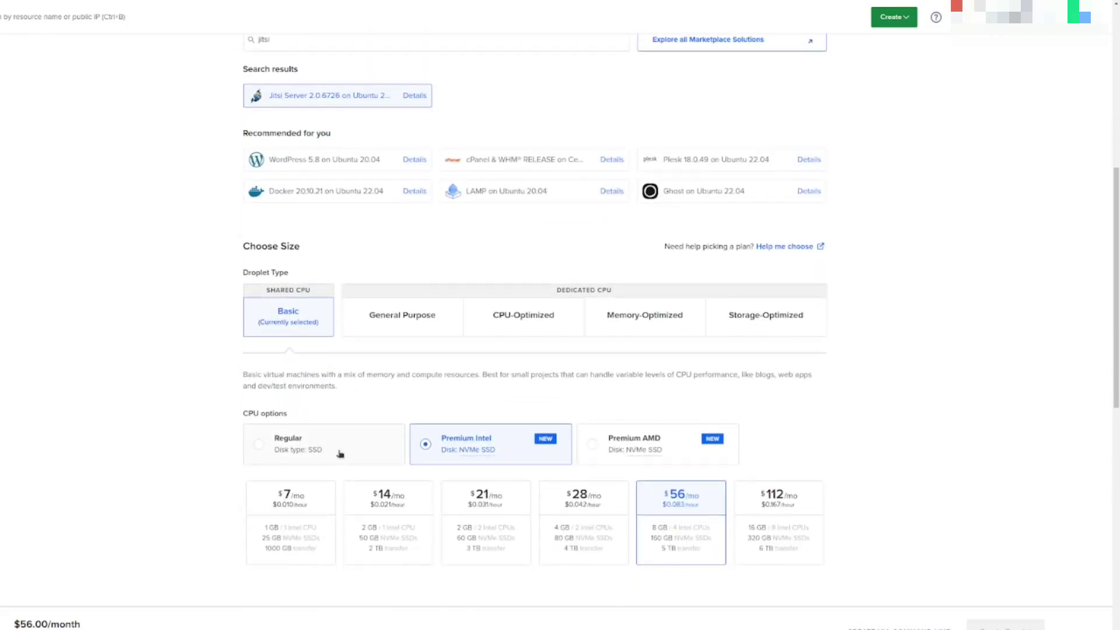
click(340, 453)
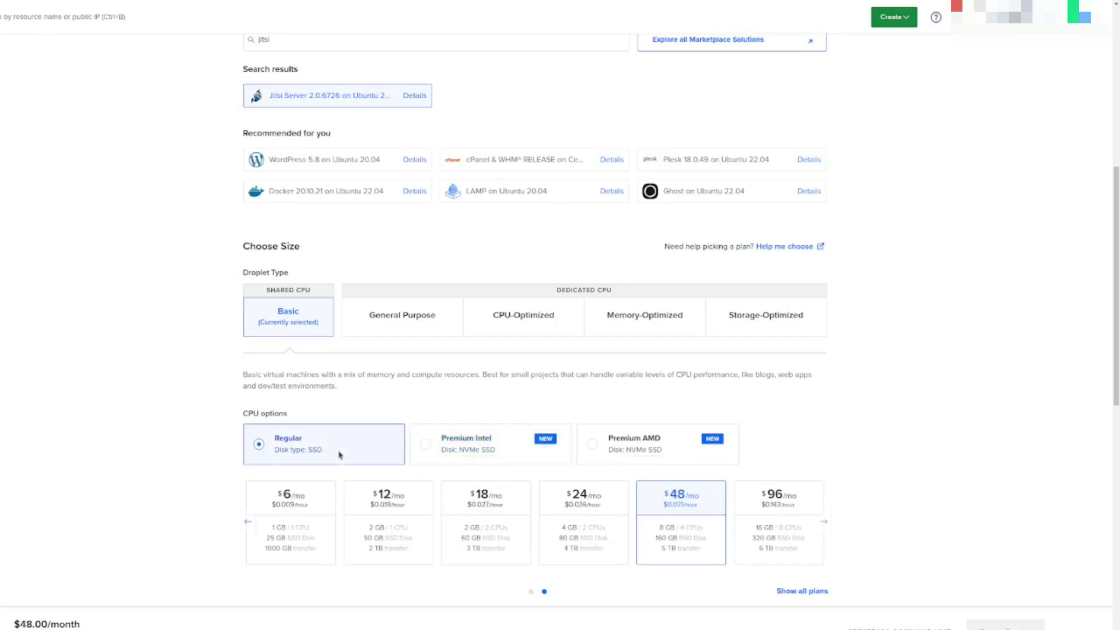
click(302, 513)
- Select all saved SSH keys and bring up the Add public SSH key dialog
scroll(358, 461, down, 4)
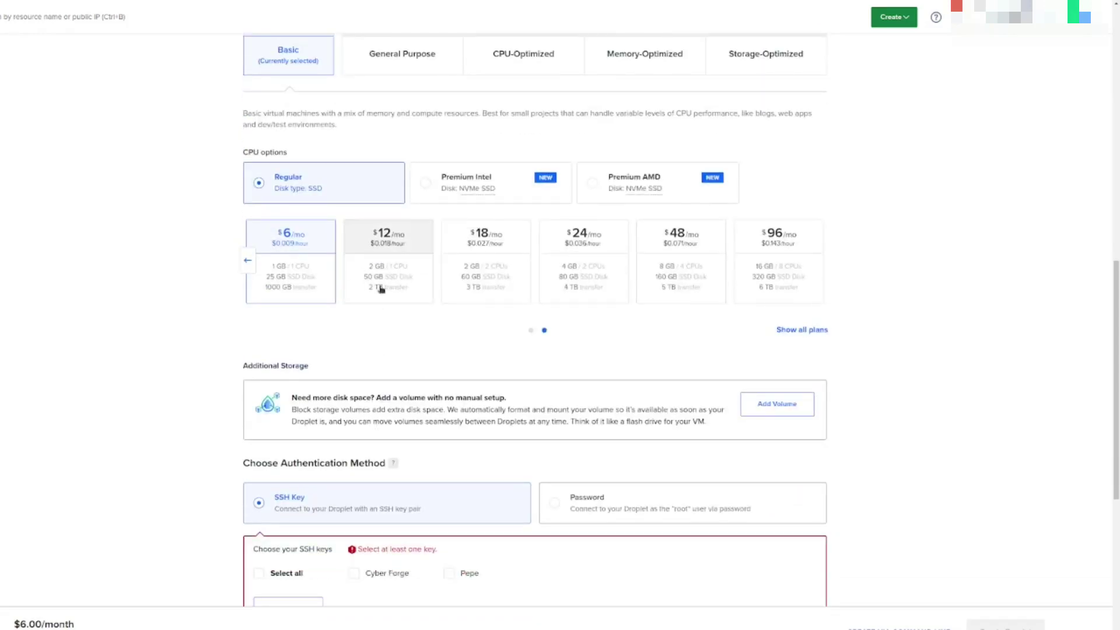
scroll(381, 287, down, 4)
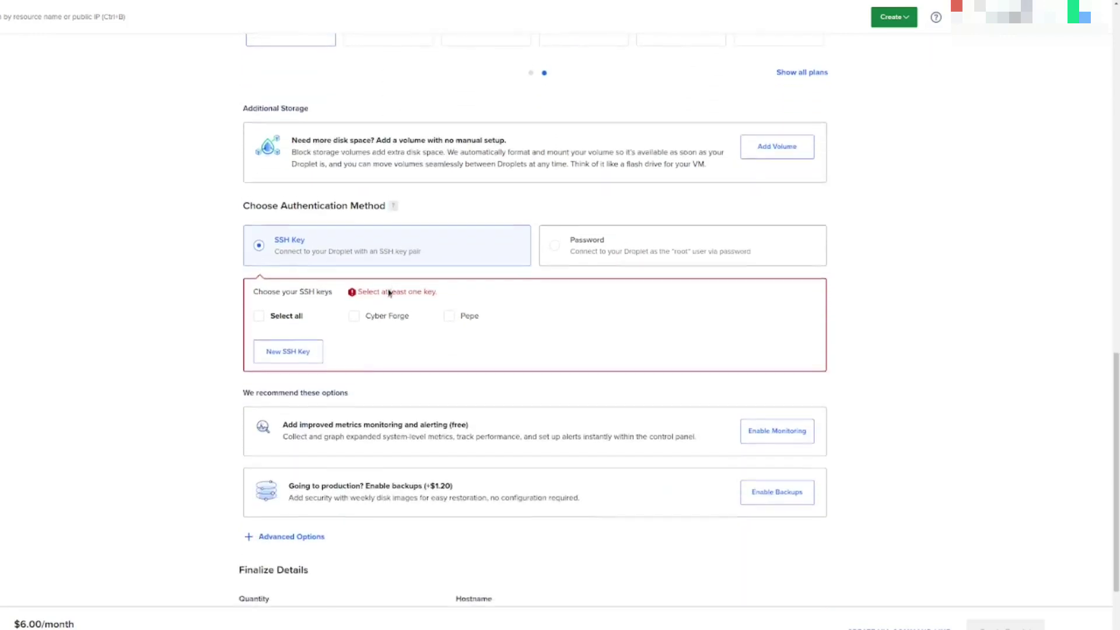
click(257, 314)
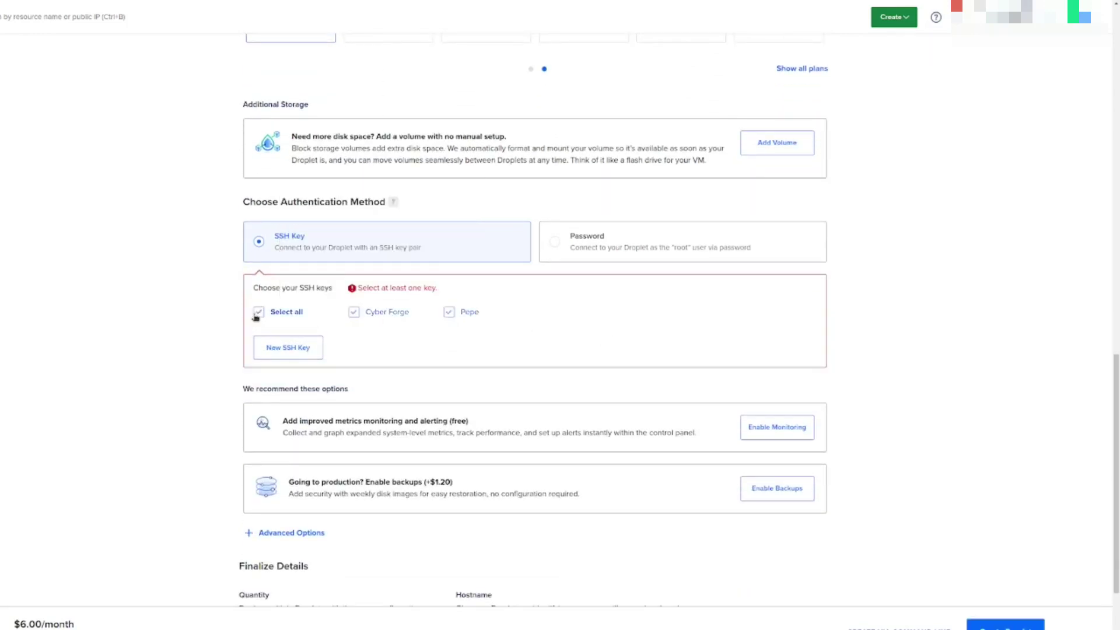
click(283, 347)
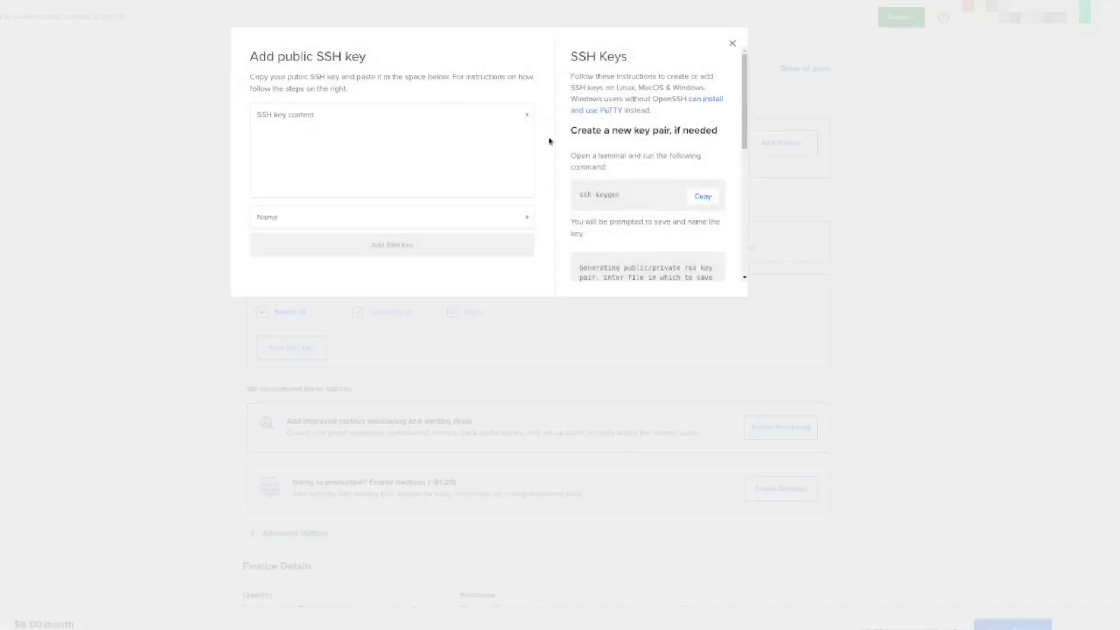
- Dismiss the Add public SSH key dialog and enable improved metrics monitoring
scroll(673, 202, down, 4)
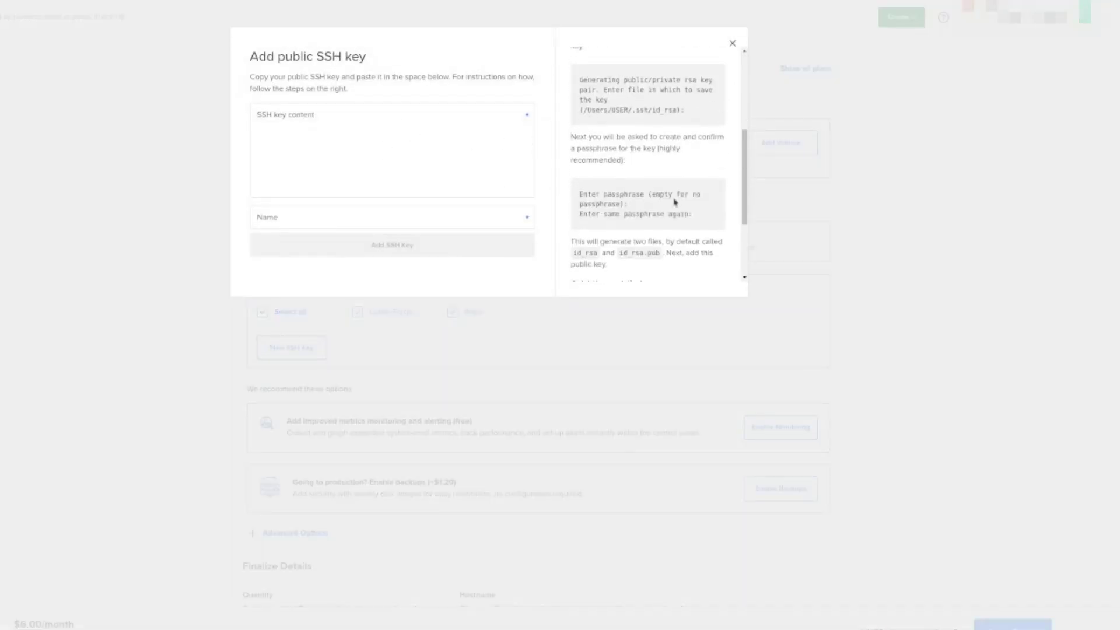
scroll(670, 202, up, 5)
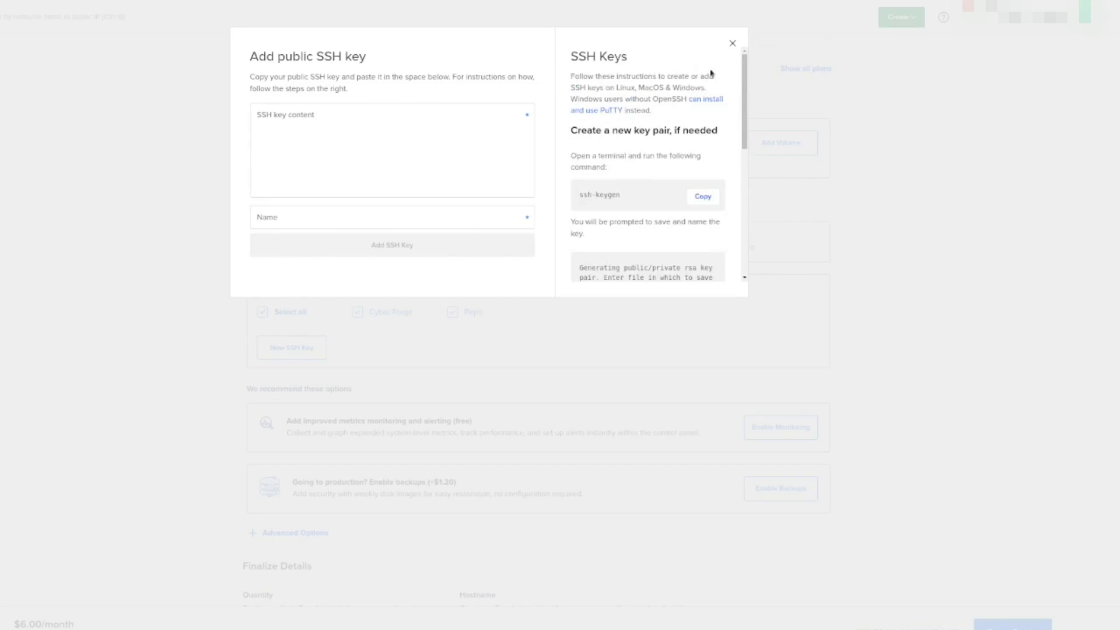
click(732, 43)
click(777, 296)
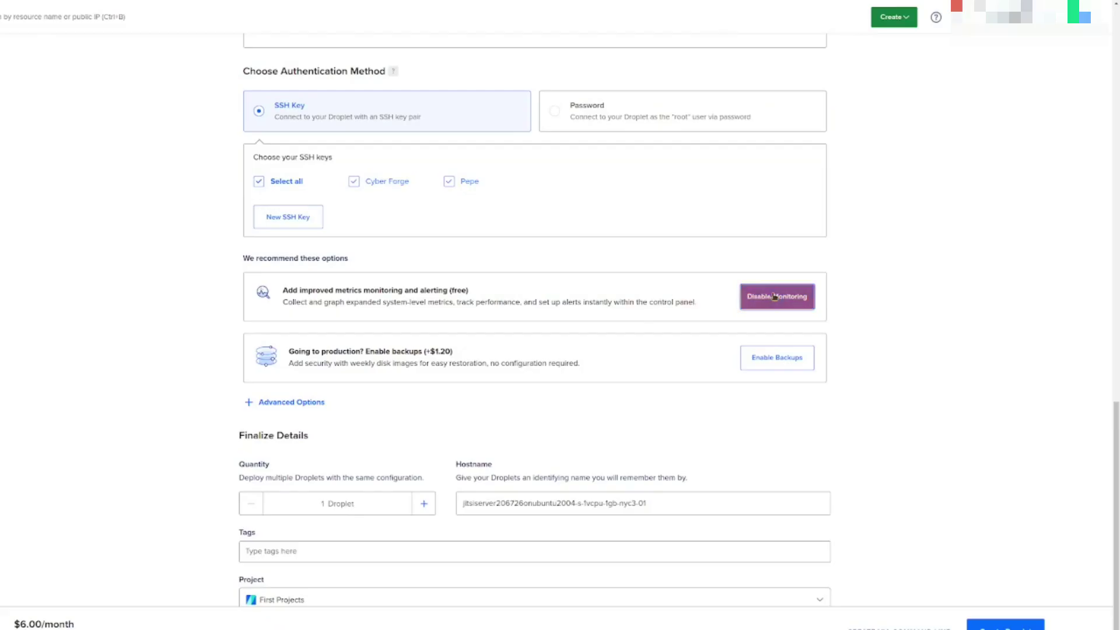
scroll(653, 311, down, 1)
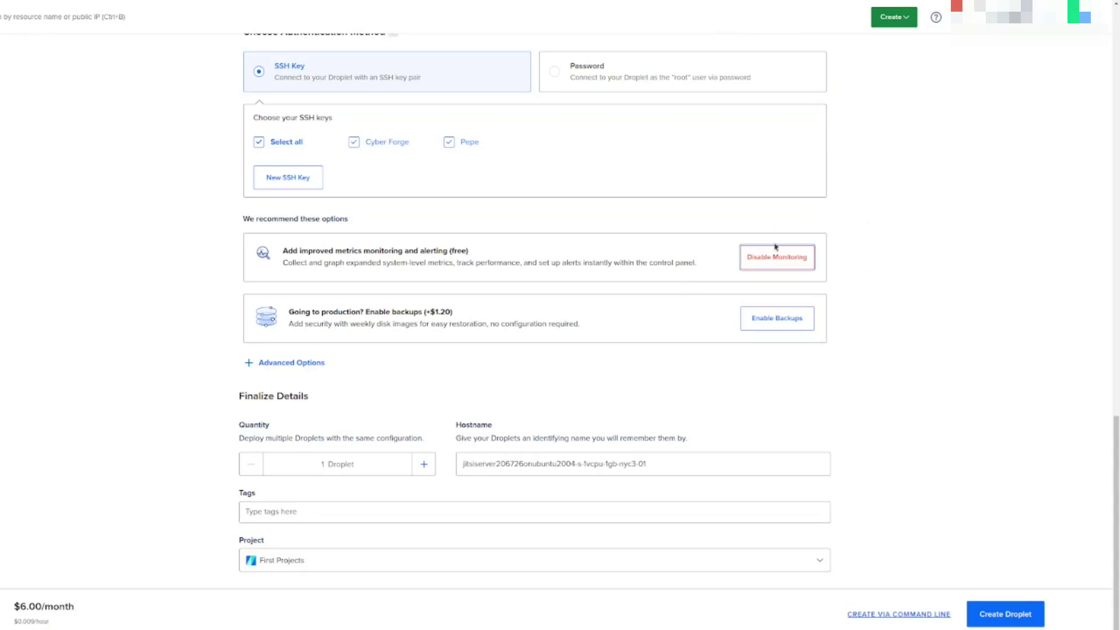
scroll(802, 250, up, 1)
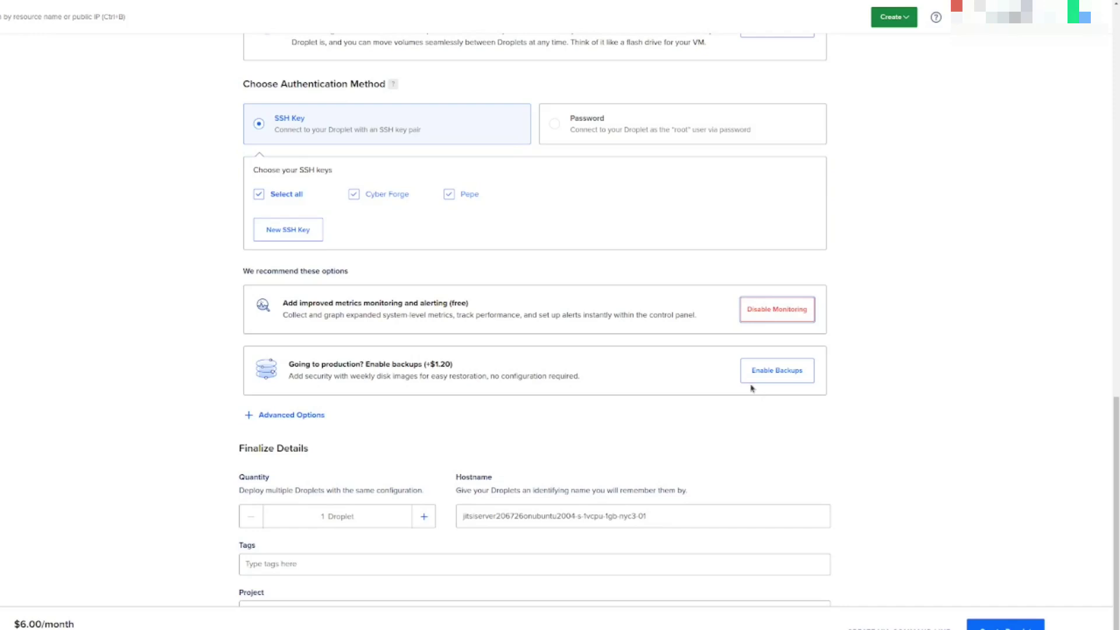
scroll(729, 402, down, 1)
- Replace the hostname with jitsimeet and create the droplet
triple_click(535, 452)
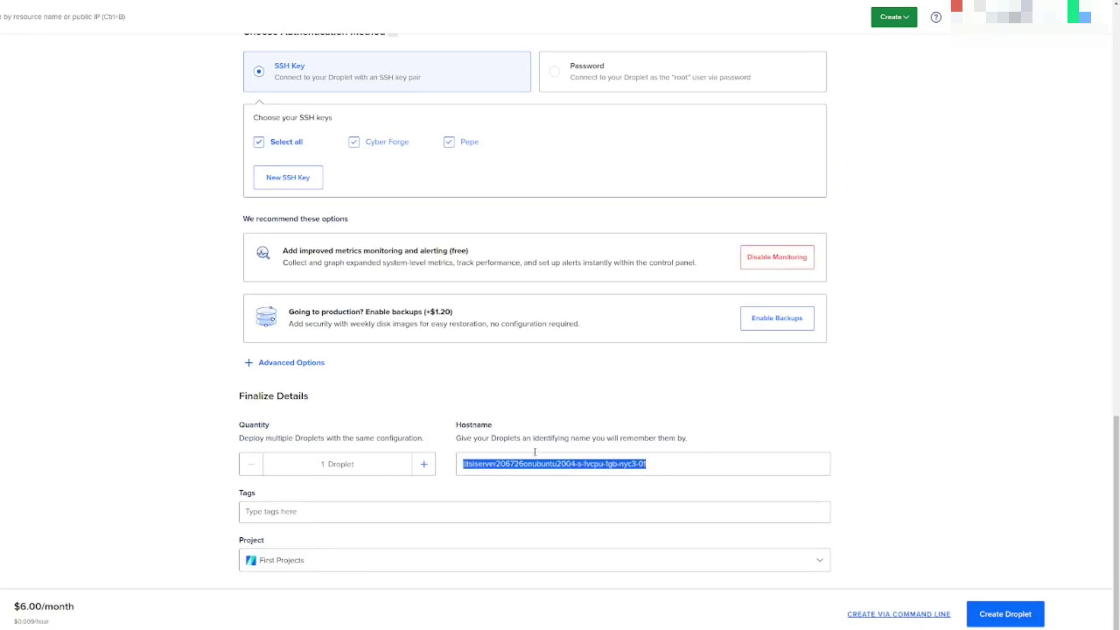
text(jio)
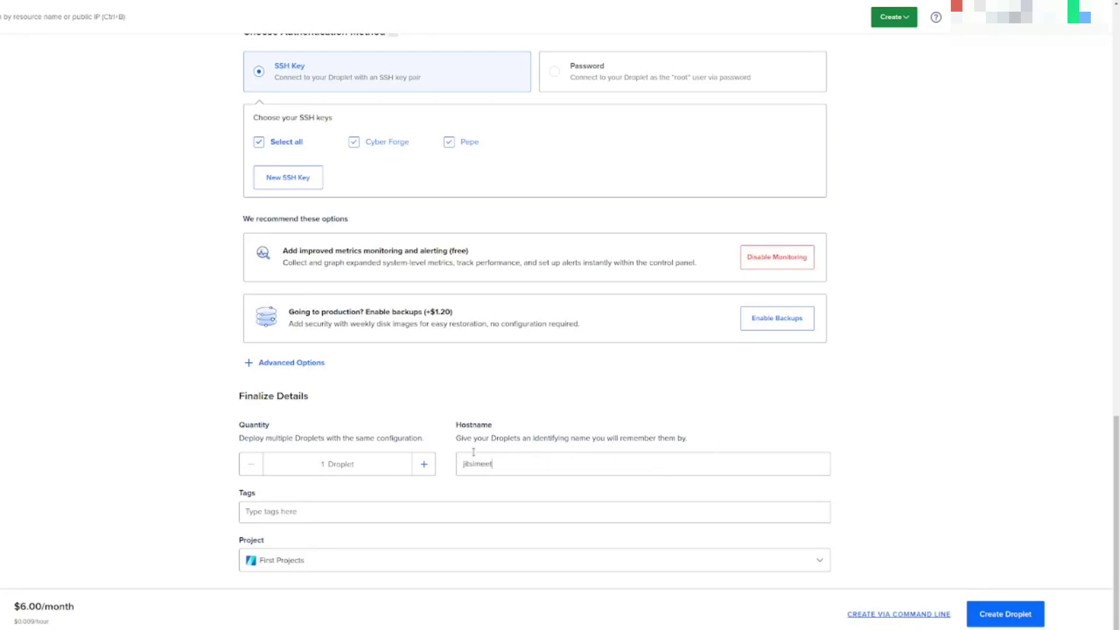
click(999, 612)
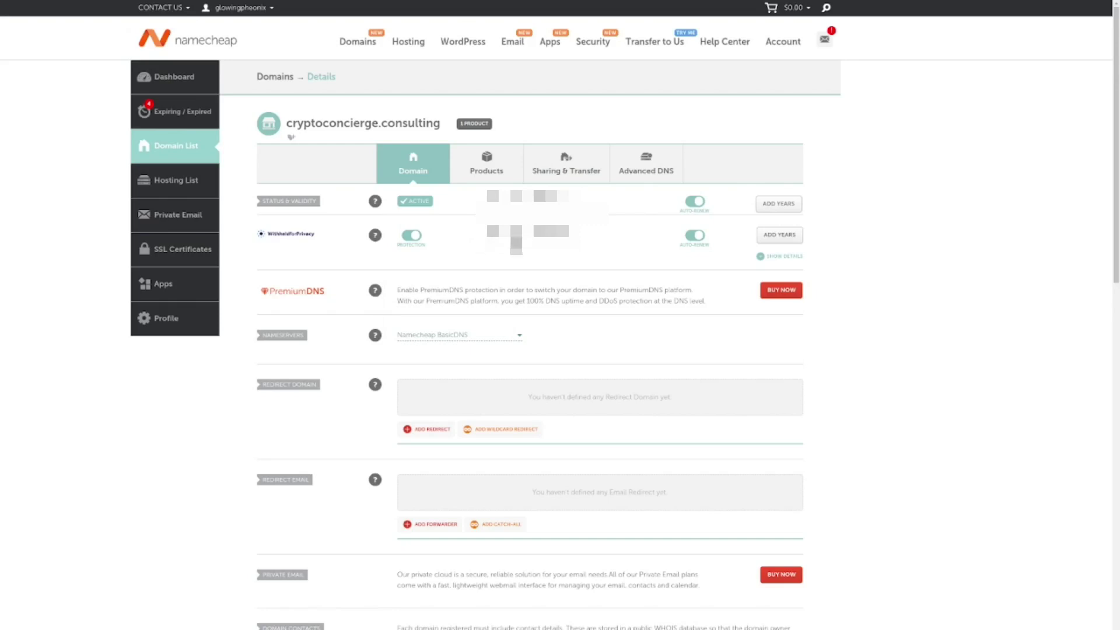
- Add a new A Record with host live in the domain's Advanced DNS settings
click(624, 173)
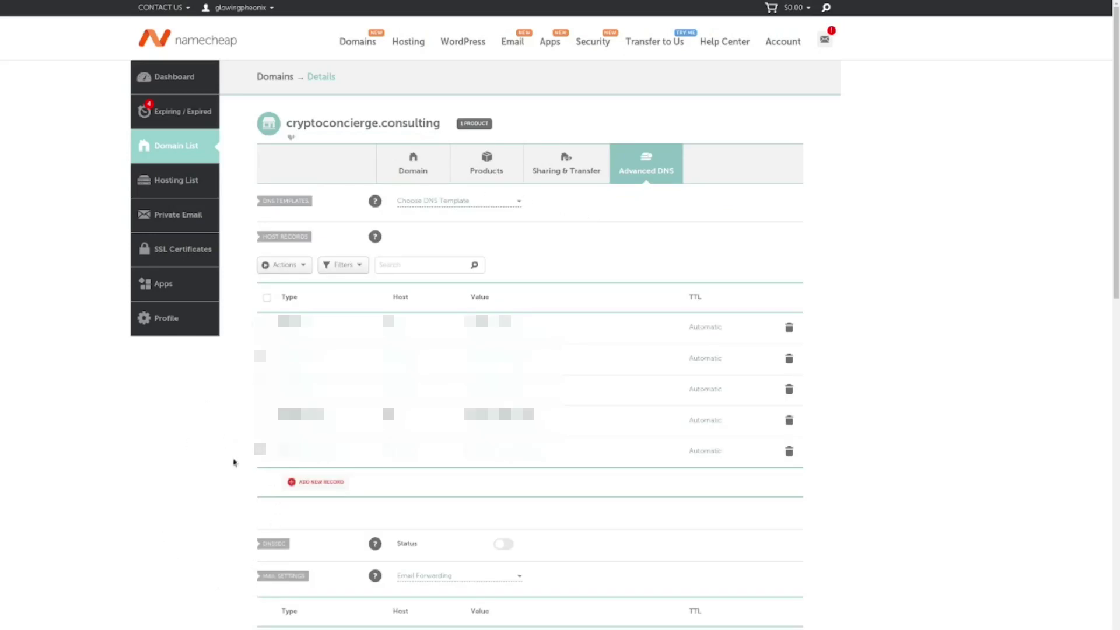
click(309, 483)
scroll(308, 488, down, 5)
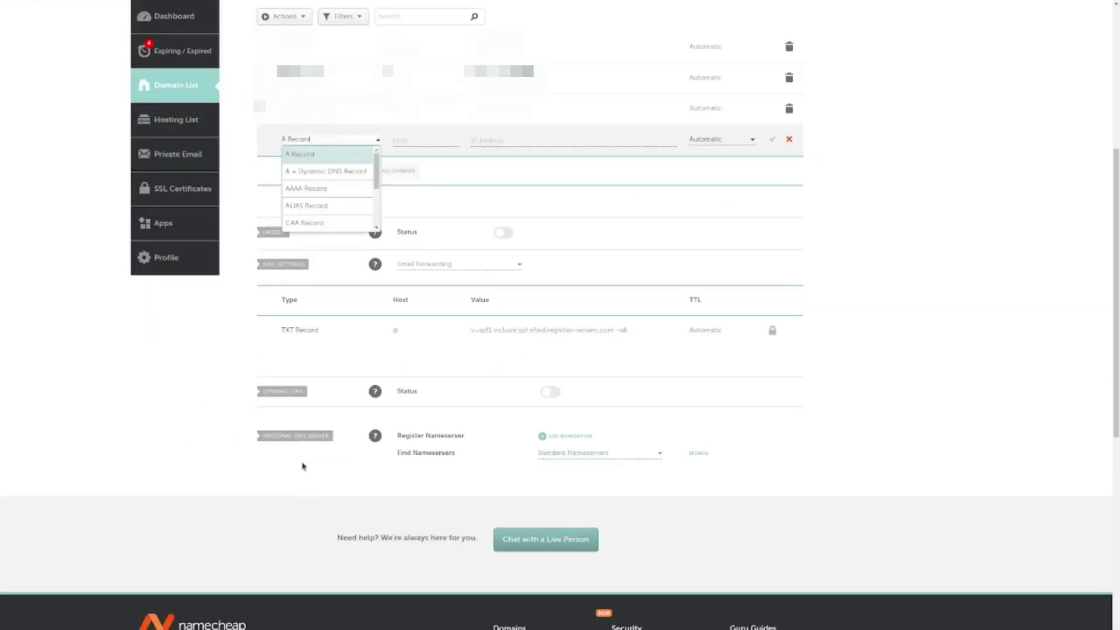
click(303, 154)
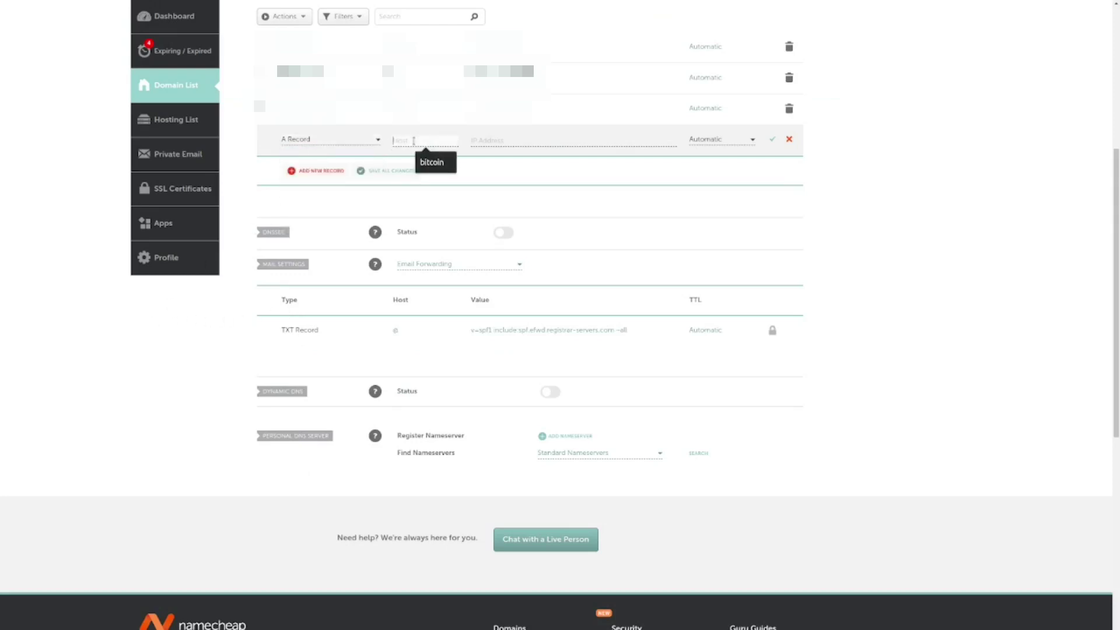
text(@)
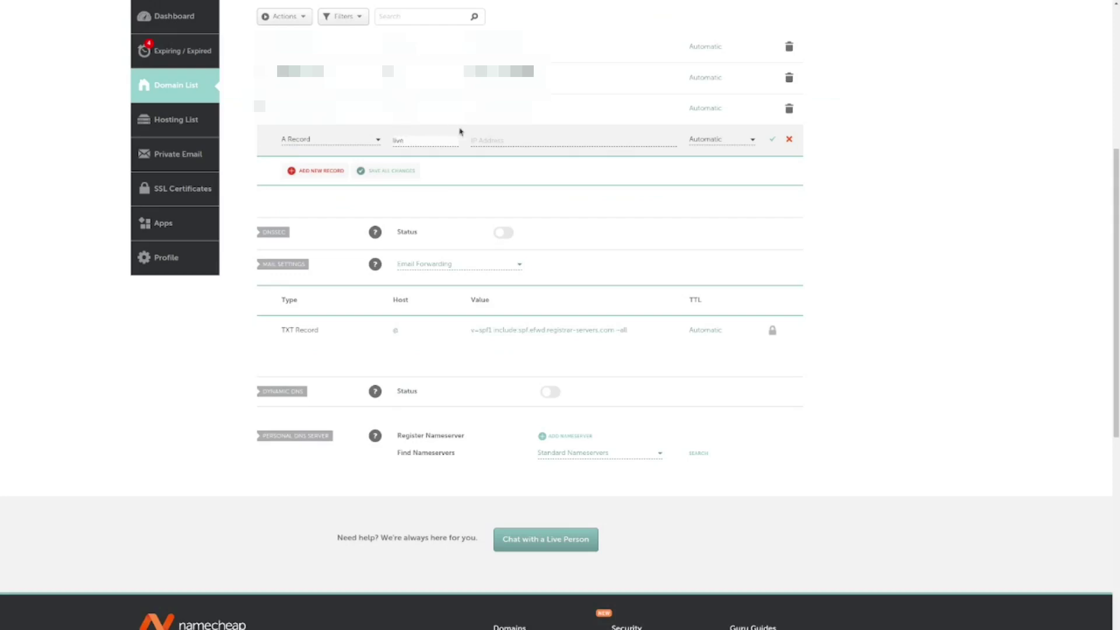
click(505, 141)
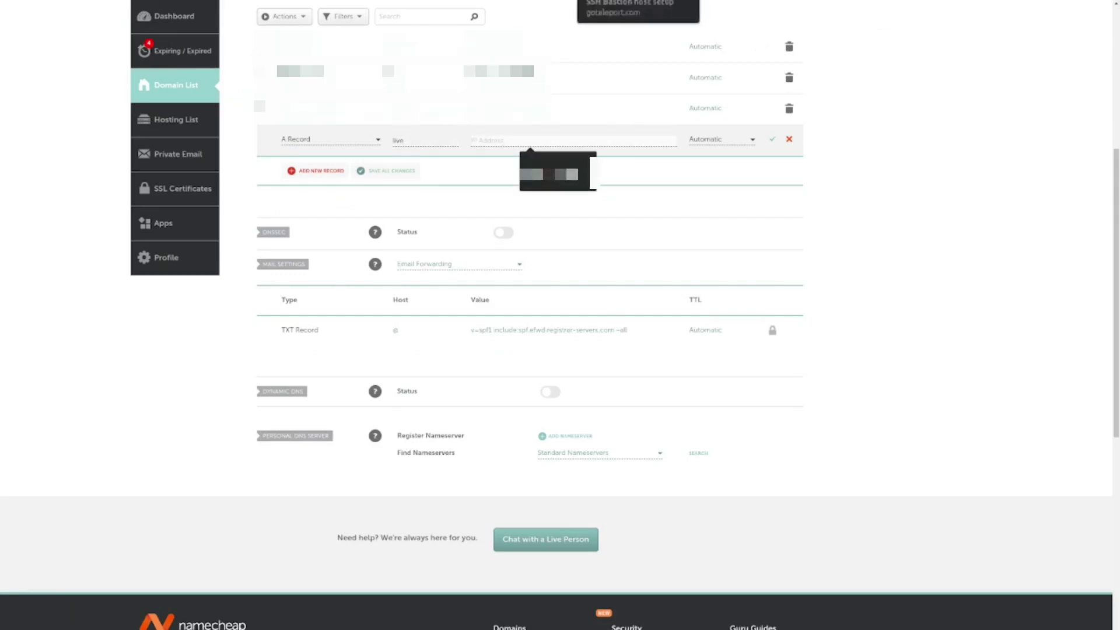
- Fill in the droplet IP 104.131.178.38 copied from DigitalOcean and save the record
click(536, 1)
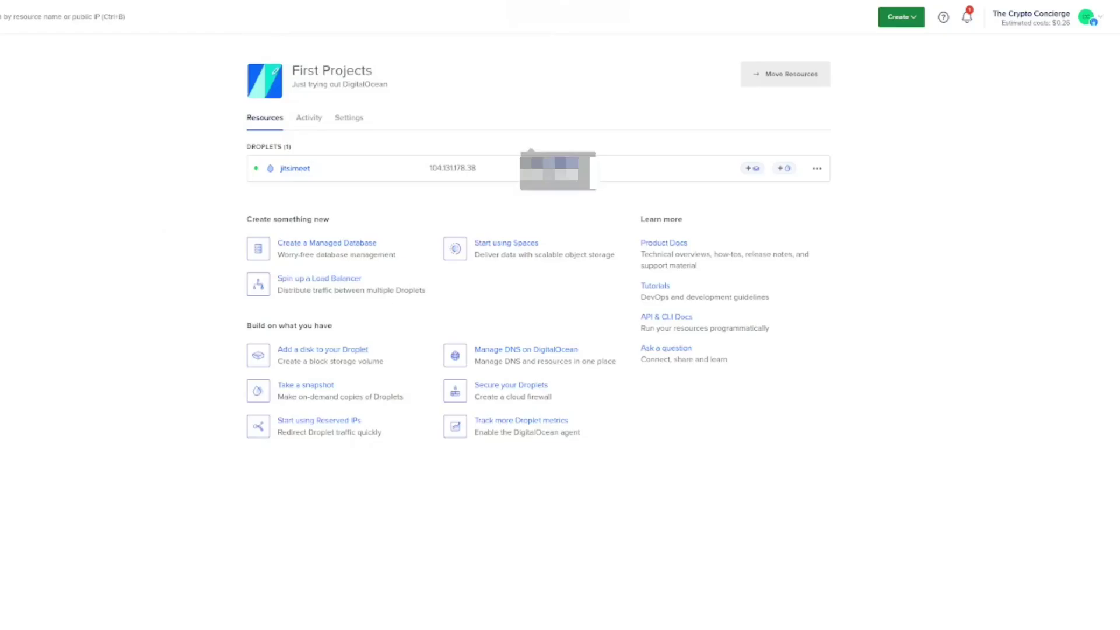
click(447, 169)
click(933, 2)
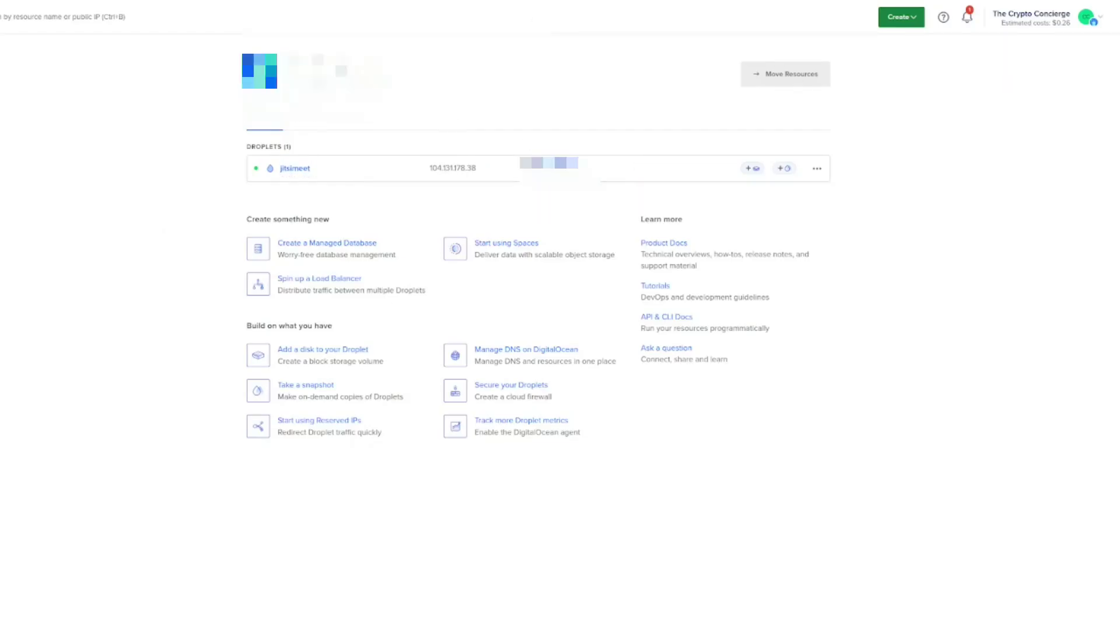
text(104.131.178.38)
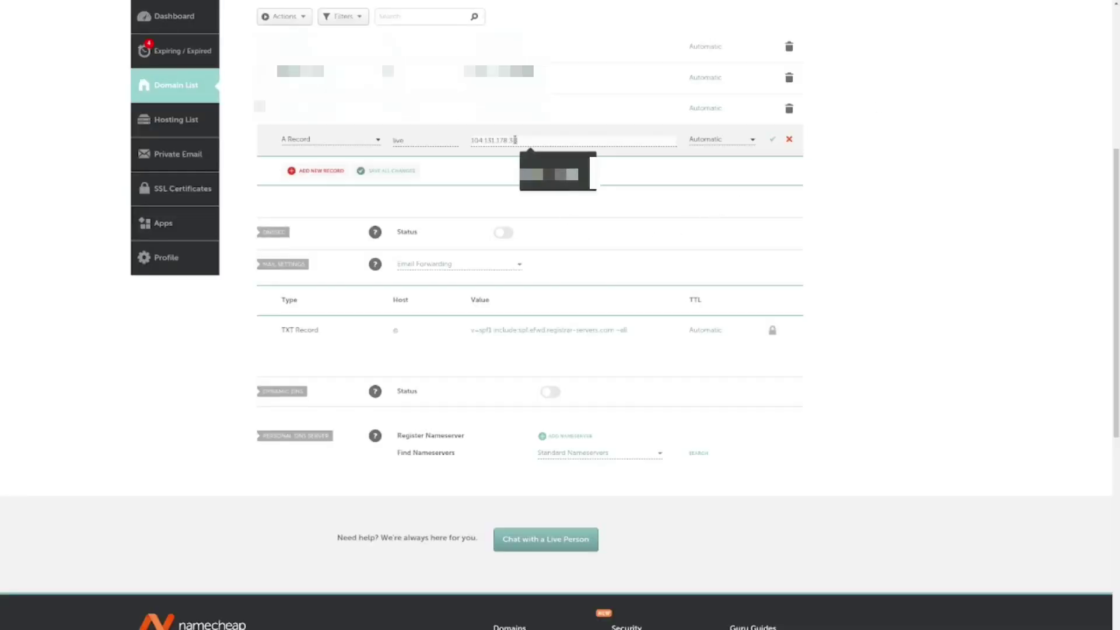
click(772, 140)
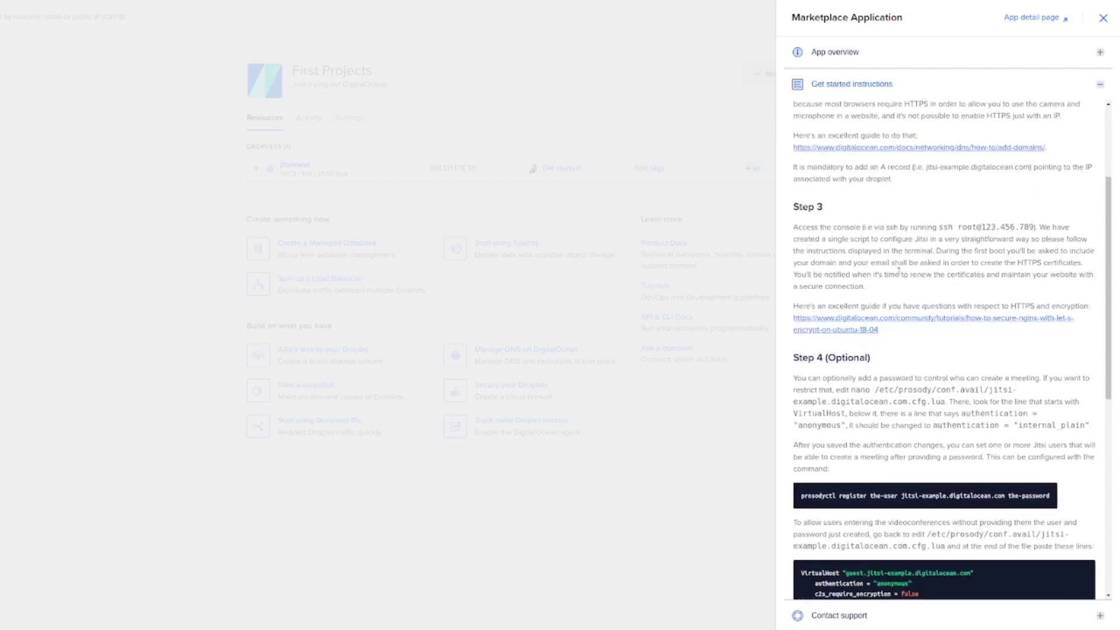
- Scroll the Jitsi get-started instructions to the console setup steps
scroll(897, 290, up, 1)
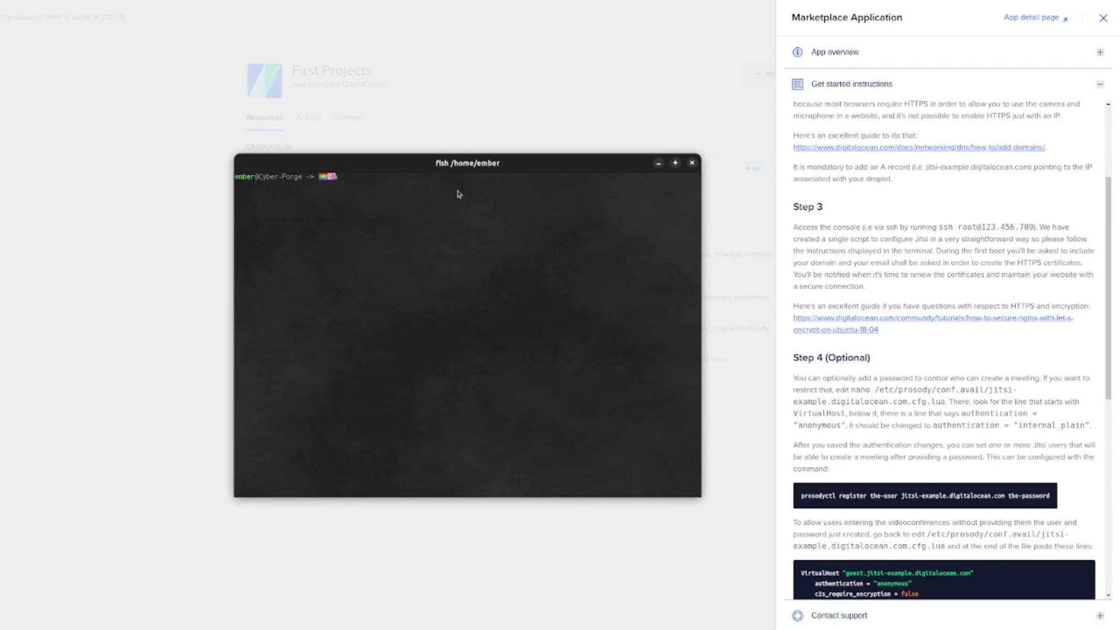
text(ssh root@)
text(104.131.178.38)
key(Return)
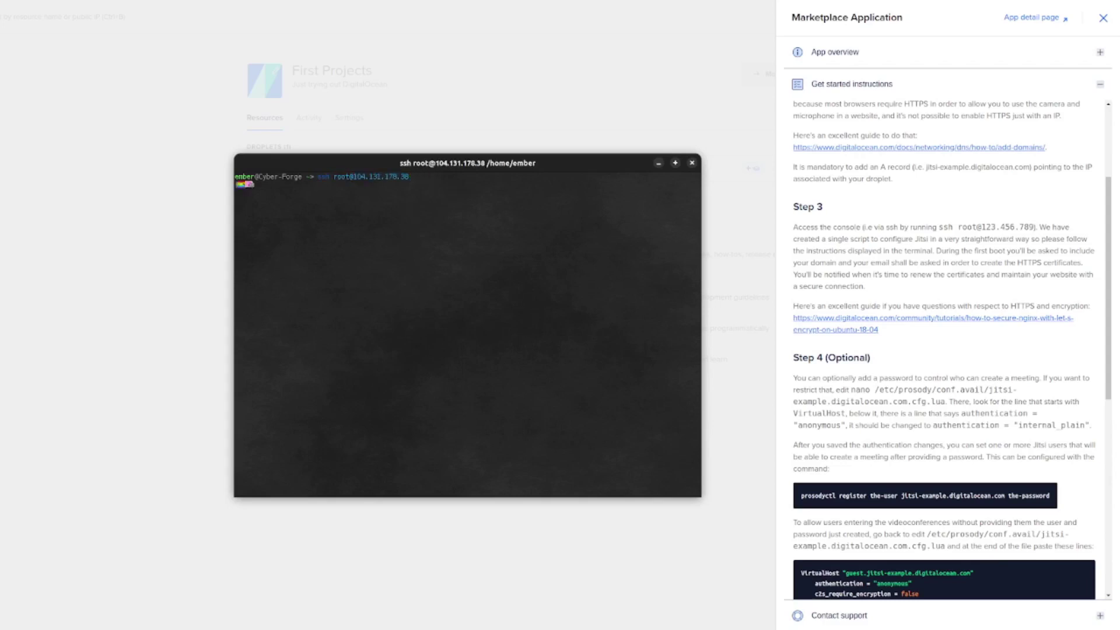
text(yes\)
key(Return)
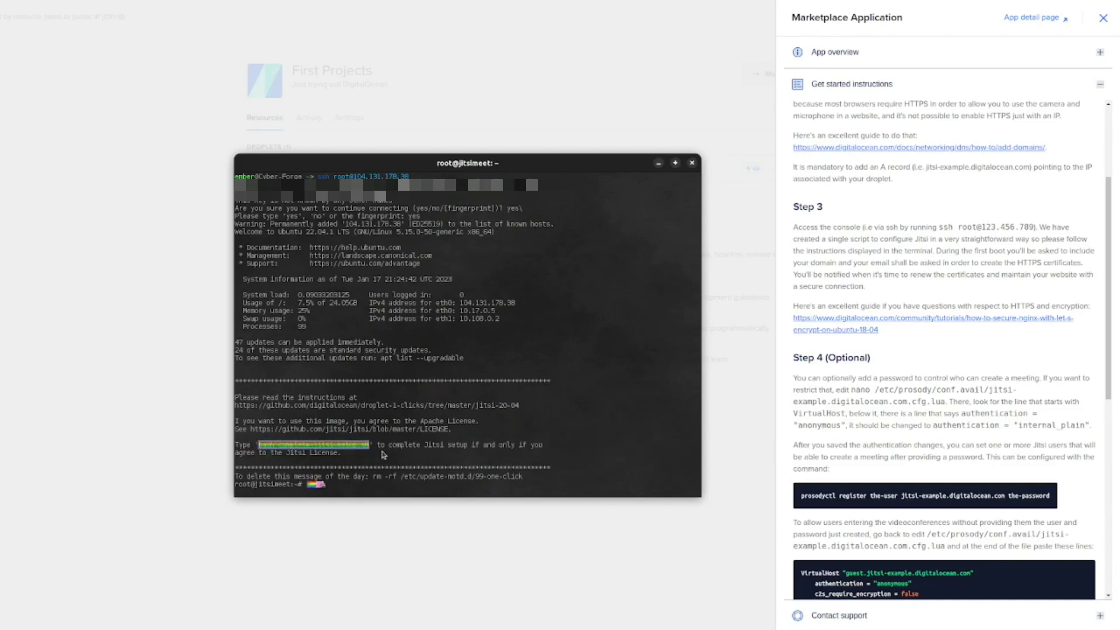
- Run complete-jitsi-setup.sh with the domain live.cryptoconcierge.consulting
middle_click(377, 479)
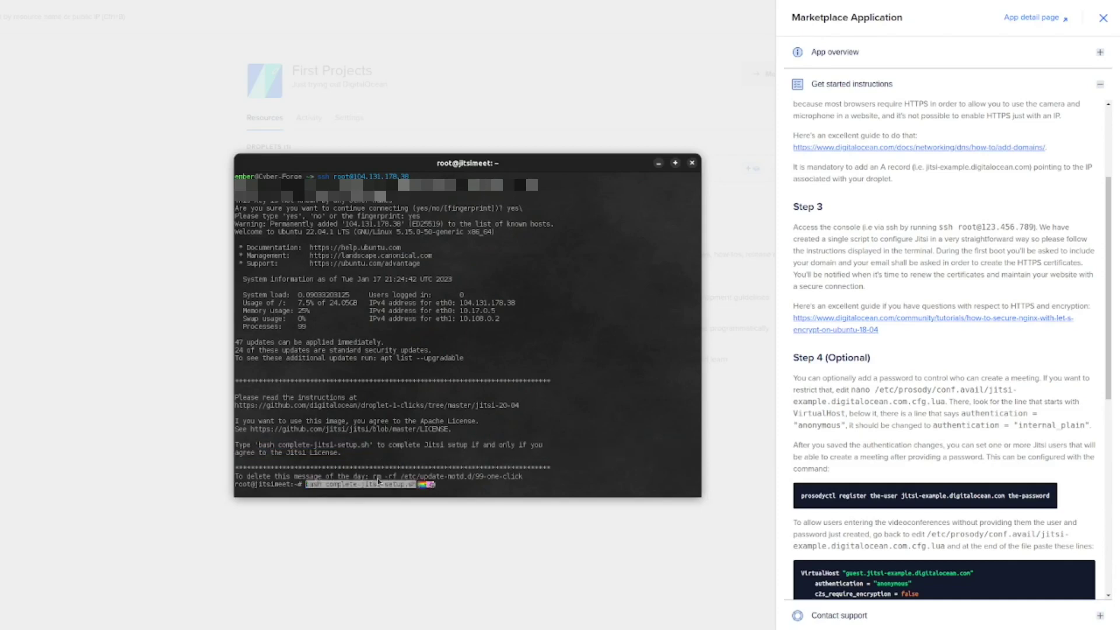
key(Return)
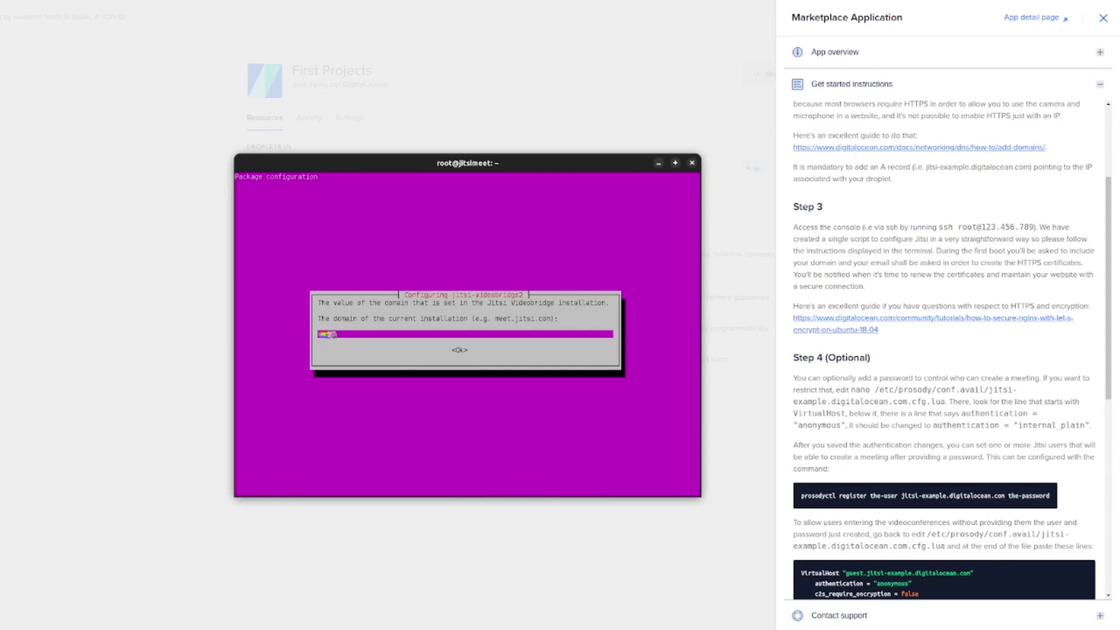
text(live.cryptoconcierge.consultin)
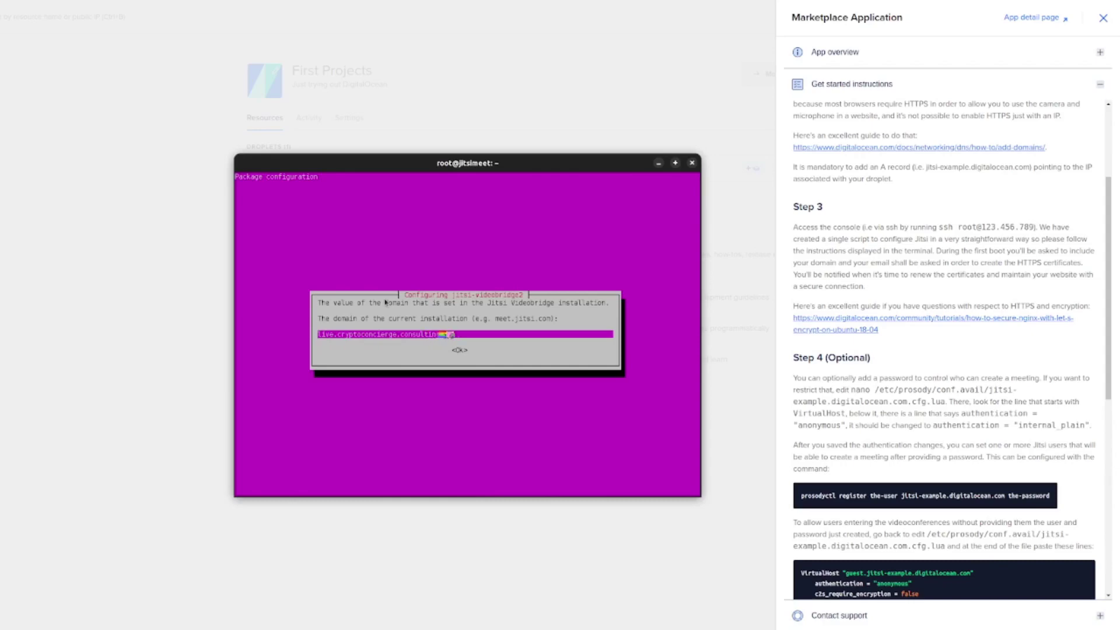
text(g)
key(Return)
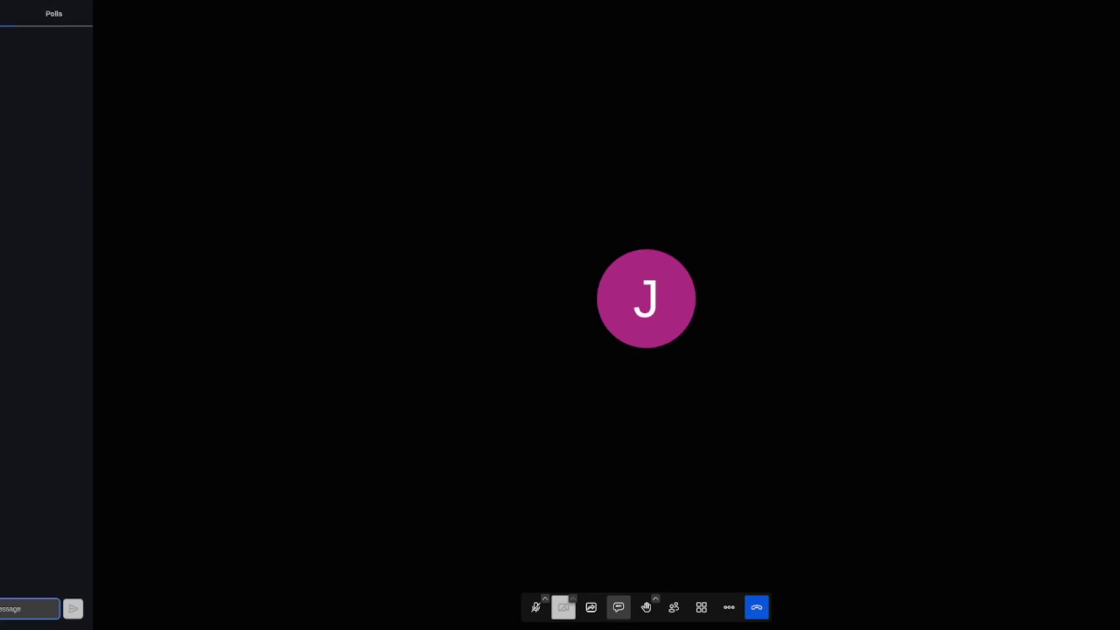
- Open the Polls panel and start a new poll's question
click(69, 19)
click(12, 611)
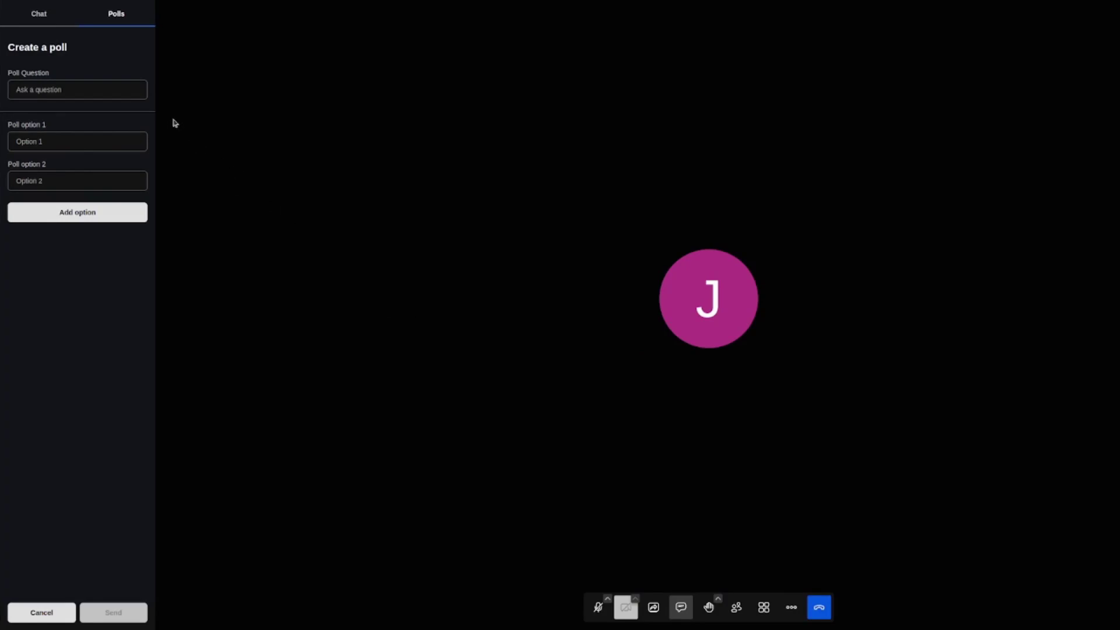
click(112, 93)
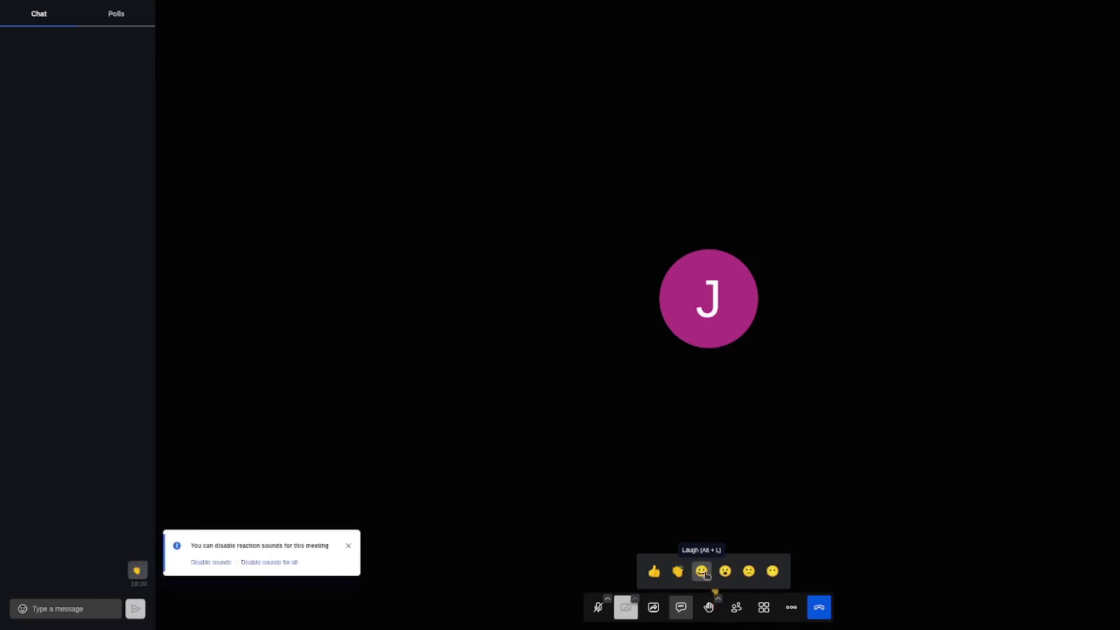
- Send laugh, sad and silence reactions, then show the participants list
click(703, 571)
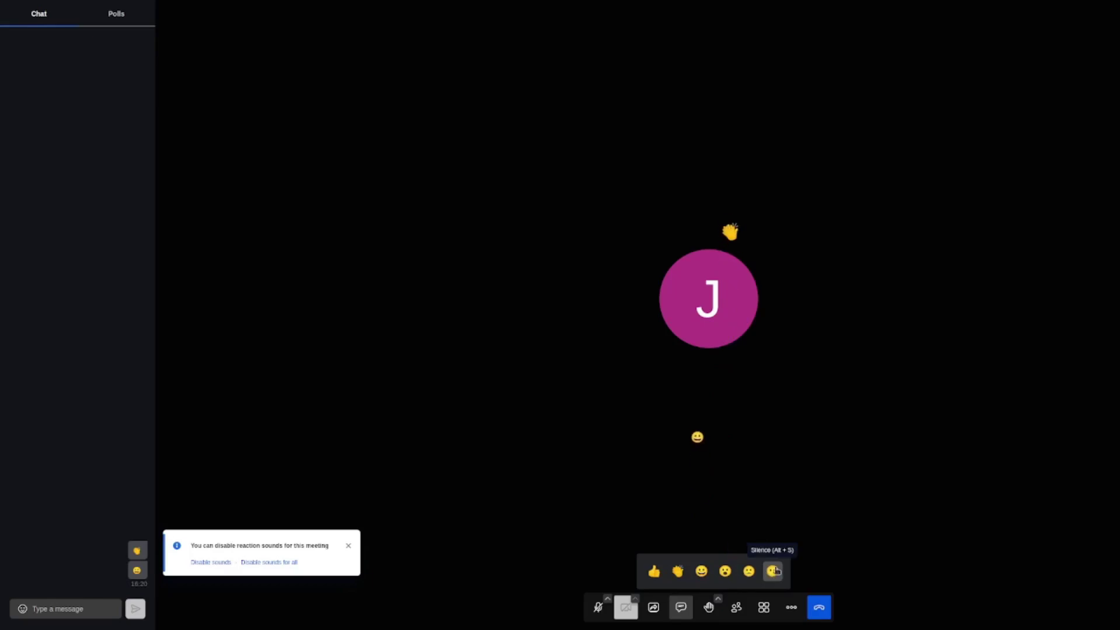
click(776, 570)
click(748, 572)
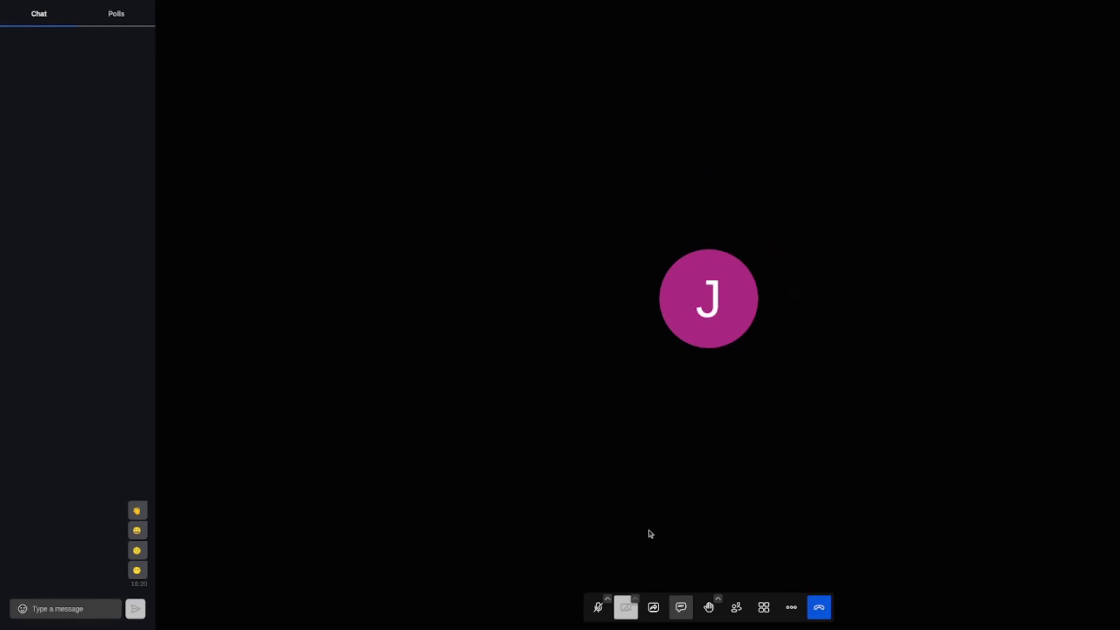
click(738, 608)
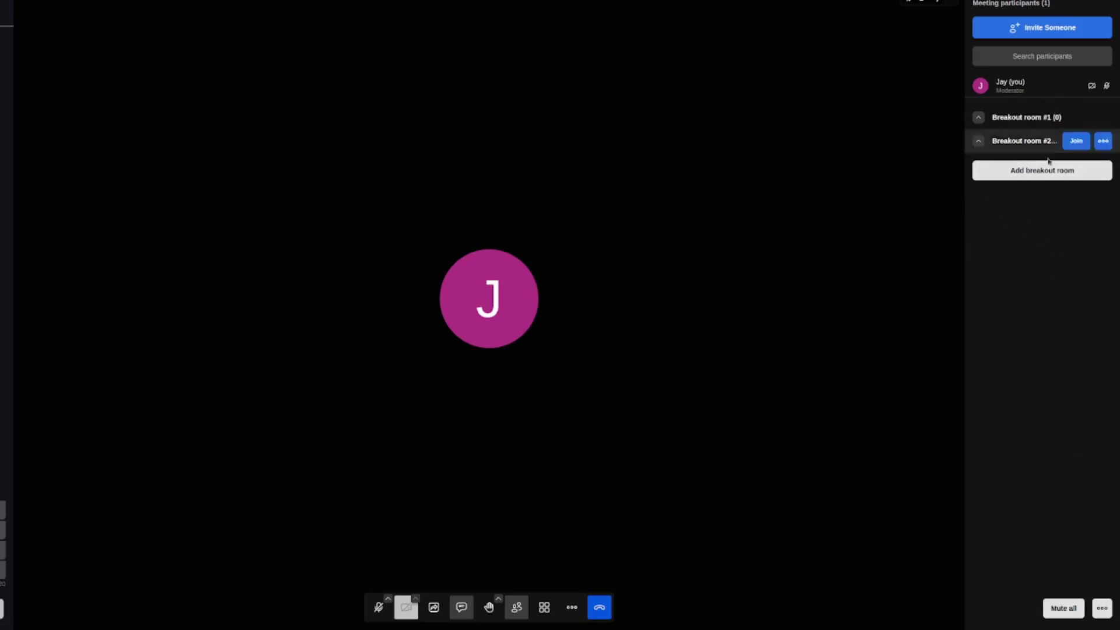
- Switch tile view off and bring up the More actions menu of extra meeting options
mouse_move(997, 140)
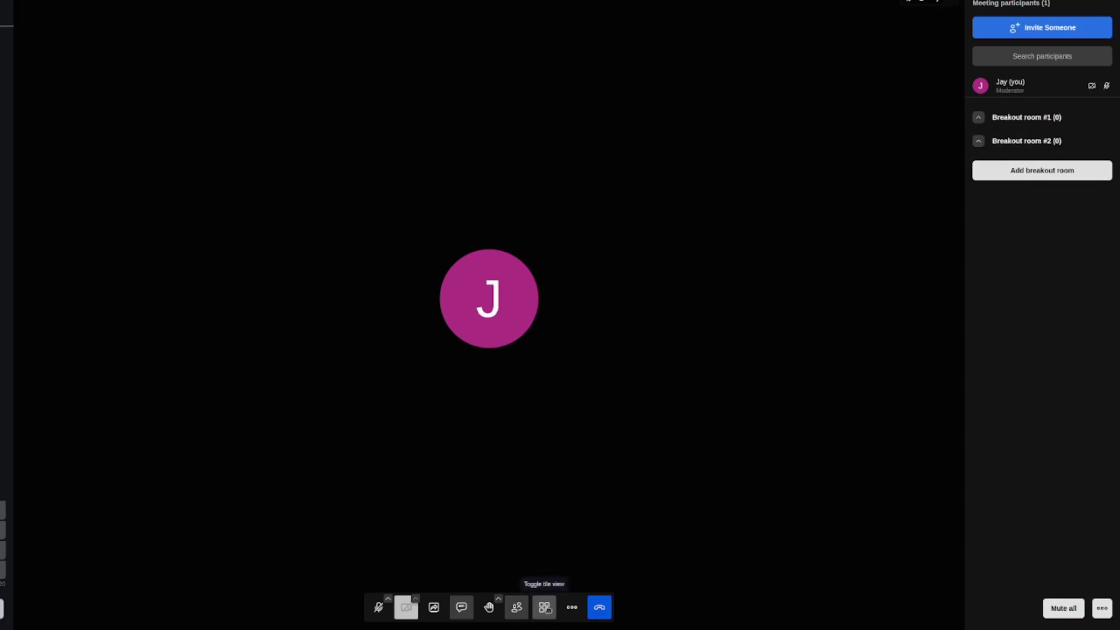
click(545, 607)
click(649, 607)
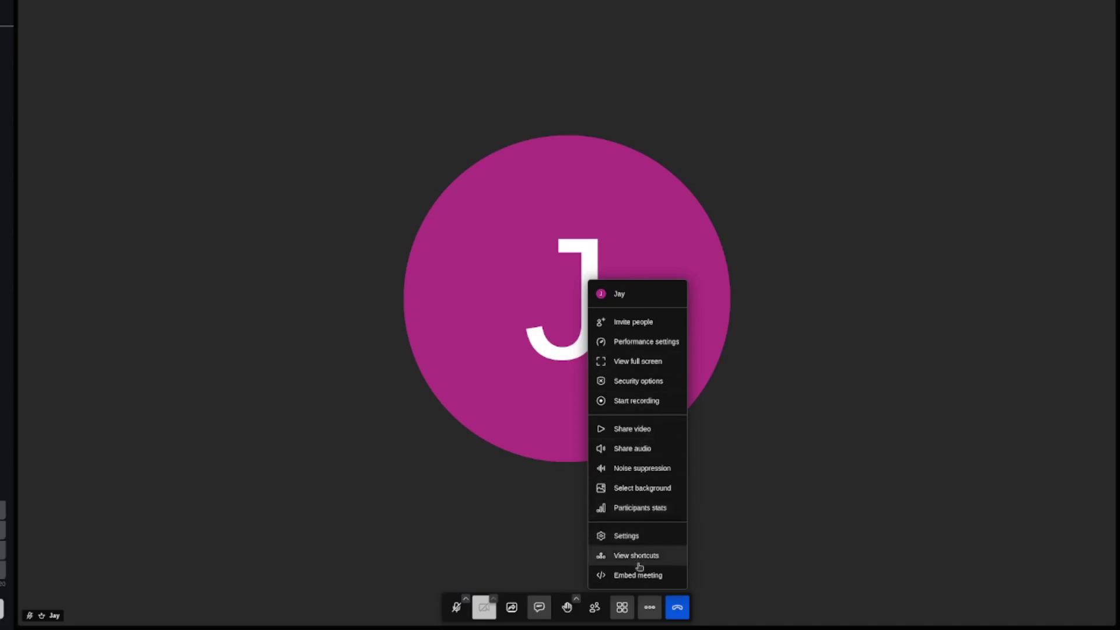
click(649, 436)
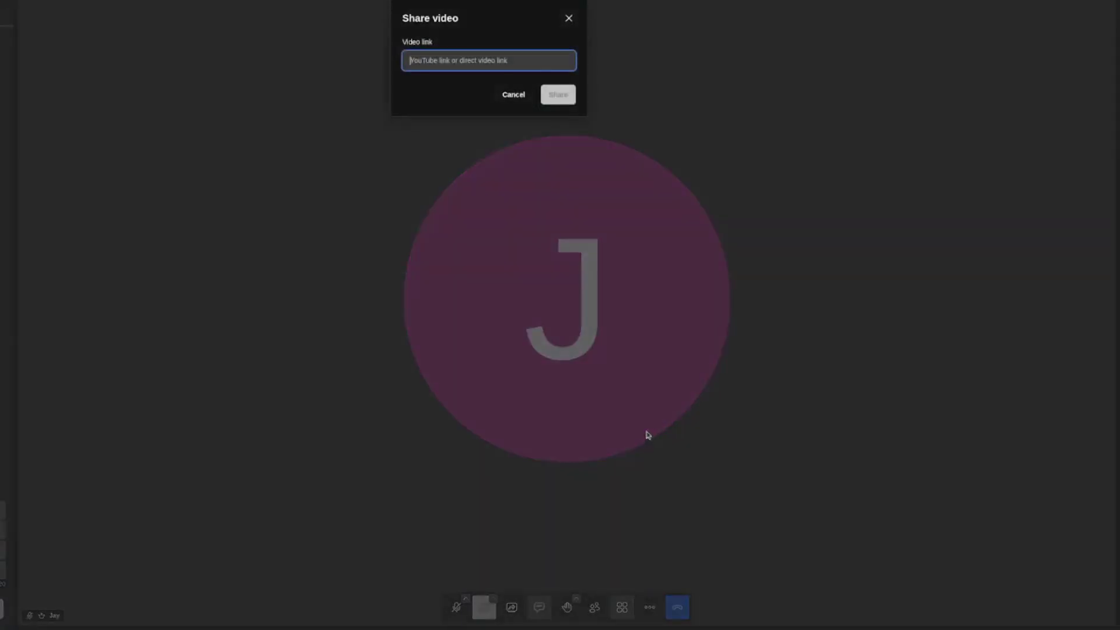
click(504, 98)
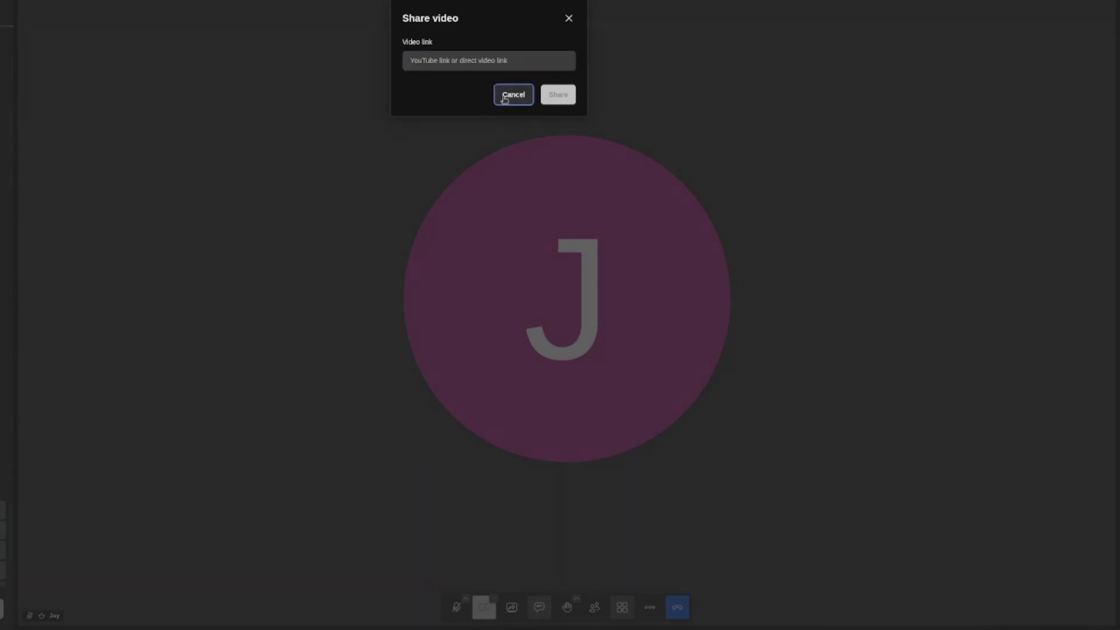
click(649, 607)
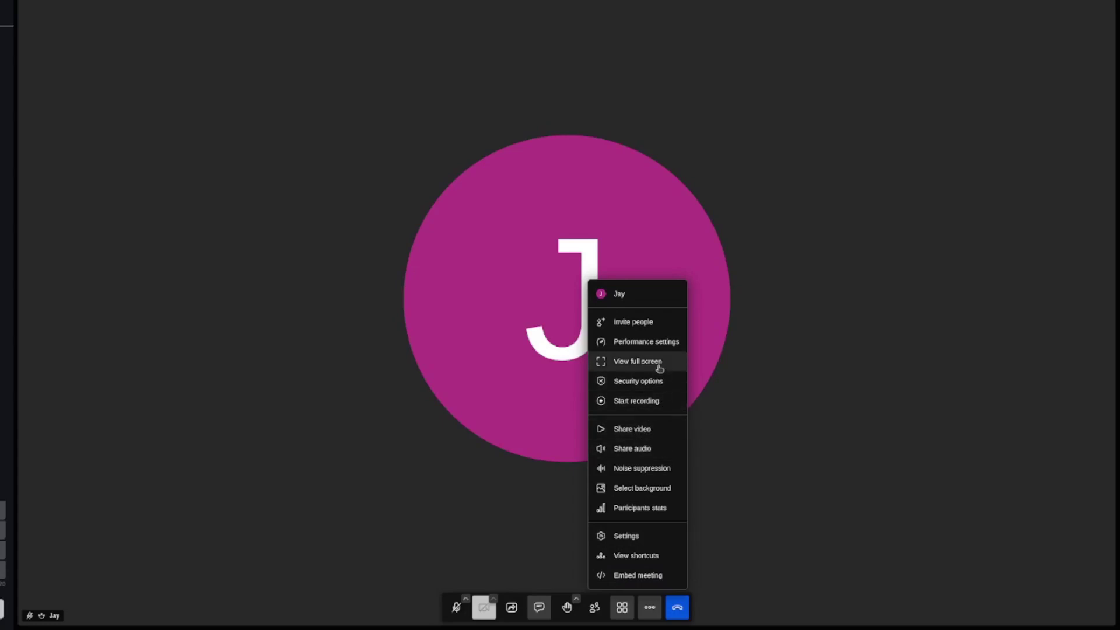
- Drop the video quality slider to the third stop, then bring up the meeting Settings dialog
click(659, 345)
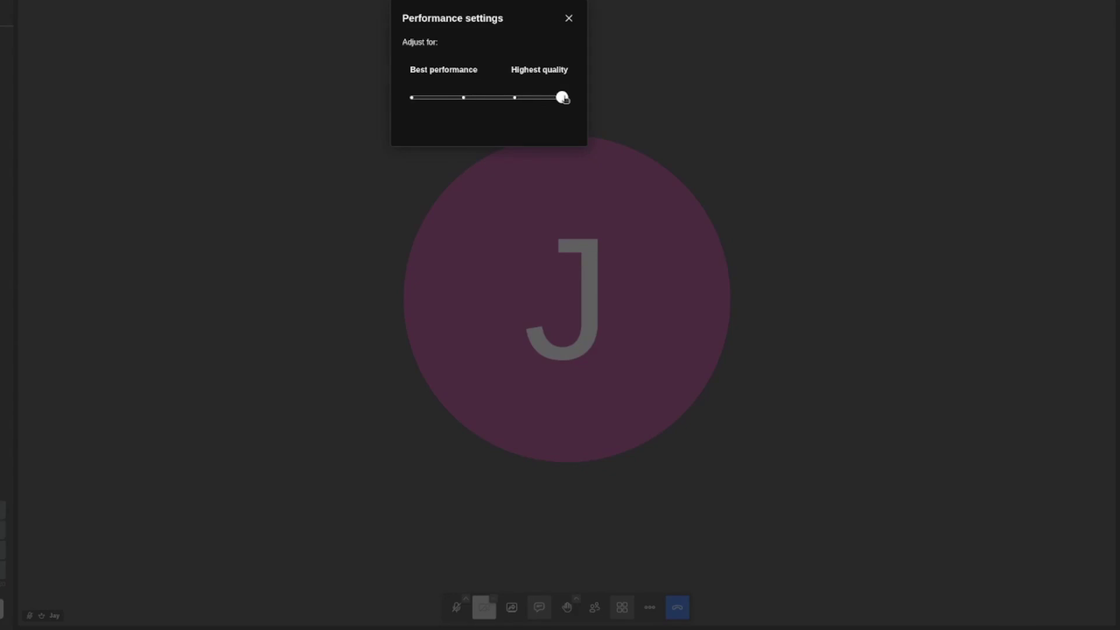
mouse_move(564, 98)
mouse_down()
mouse_move(383, 99)
mouse_move(569, 97)
mouse_move(393, 78)
mouse_move(585, 95)
mouse_move(555, 101)
mouse_up()
click(568, 21)
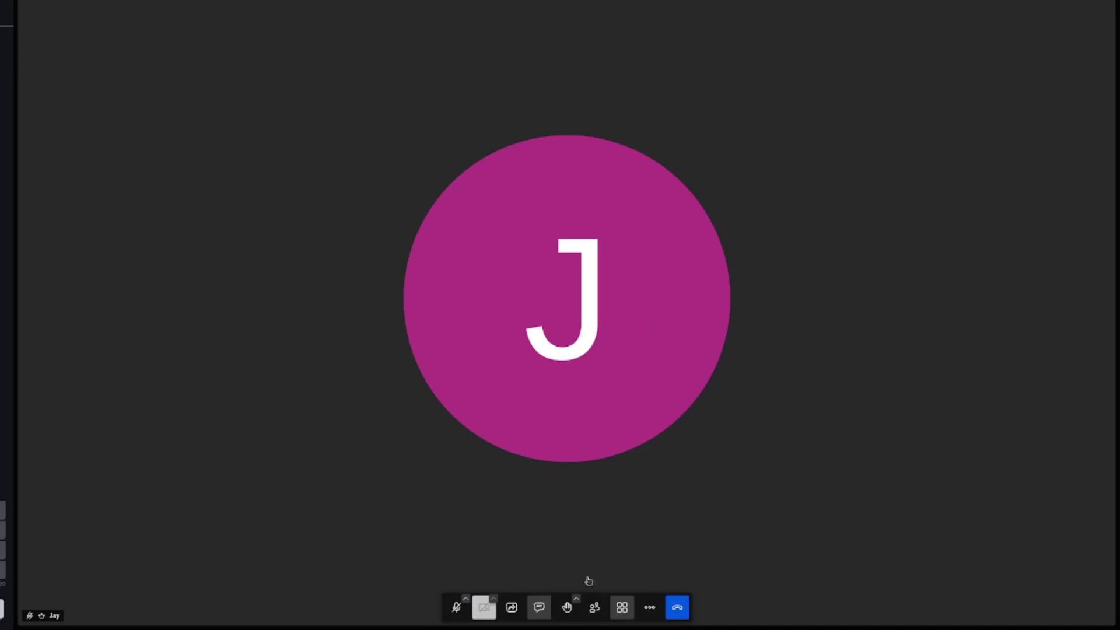
click(649, 607)
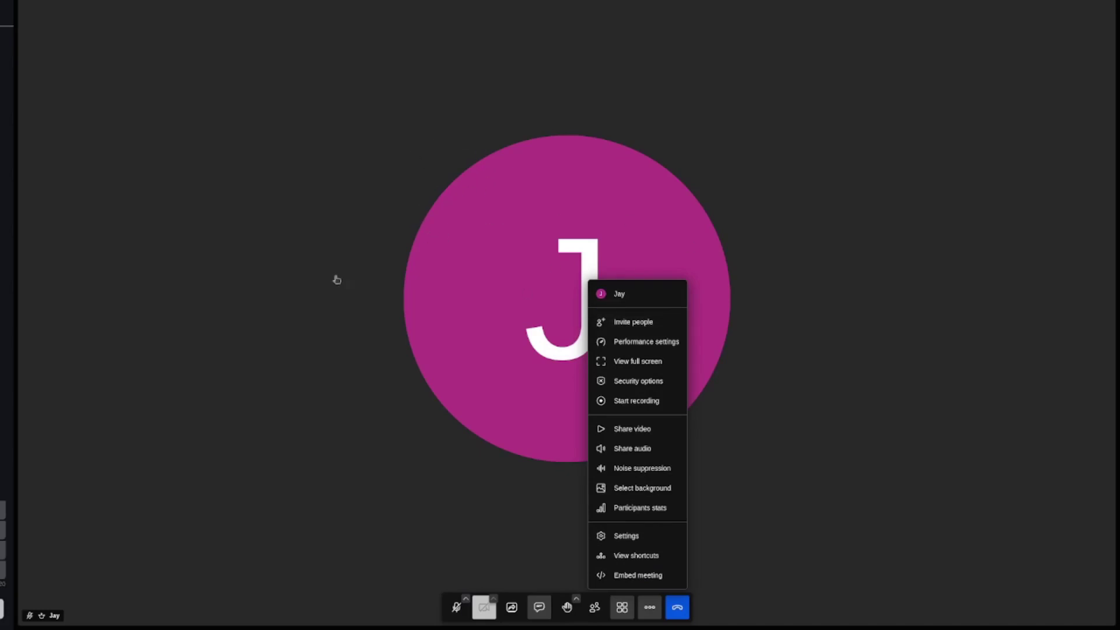
click(630, 540)
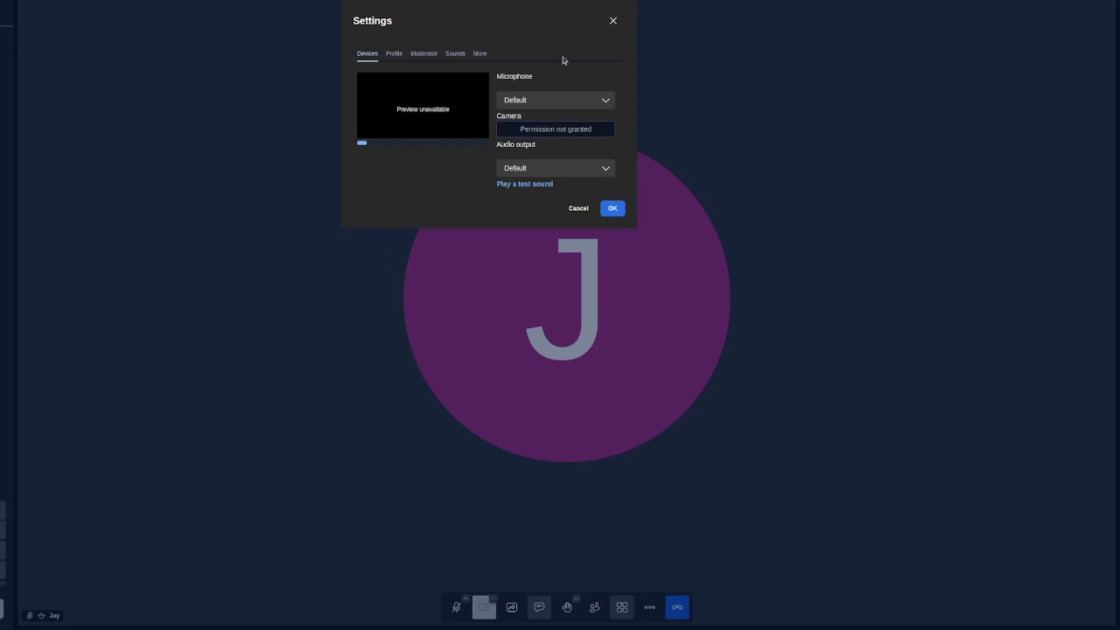
- In Moderator settings, leave 'Everyone starts muted' off and enable 'Mute reaction sounds for everyone'
click(393, 54)
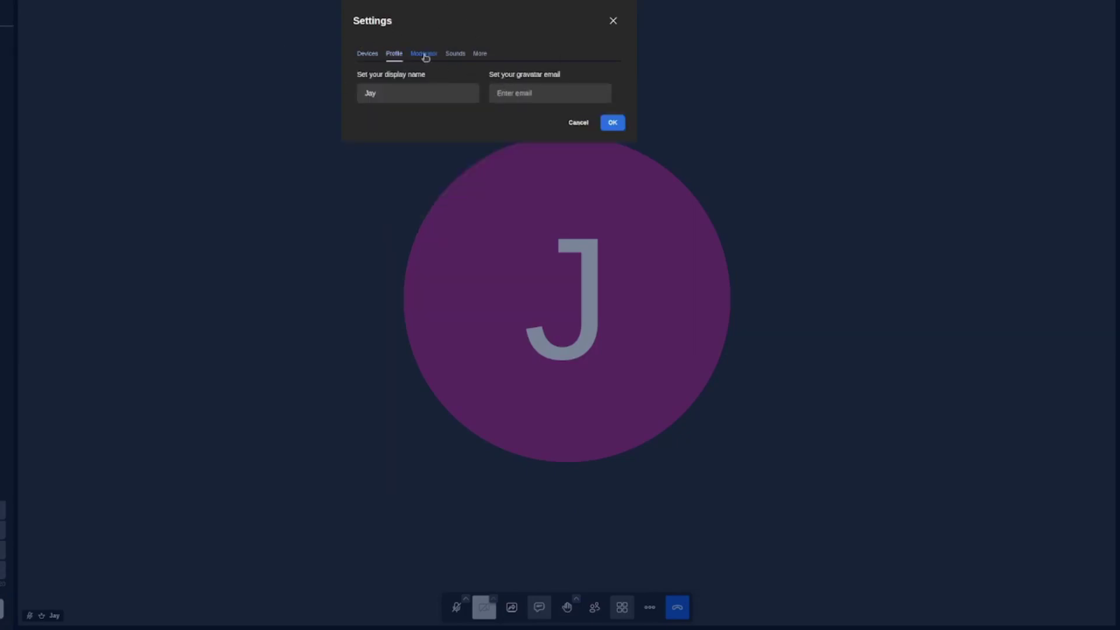
click(424, 54)
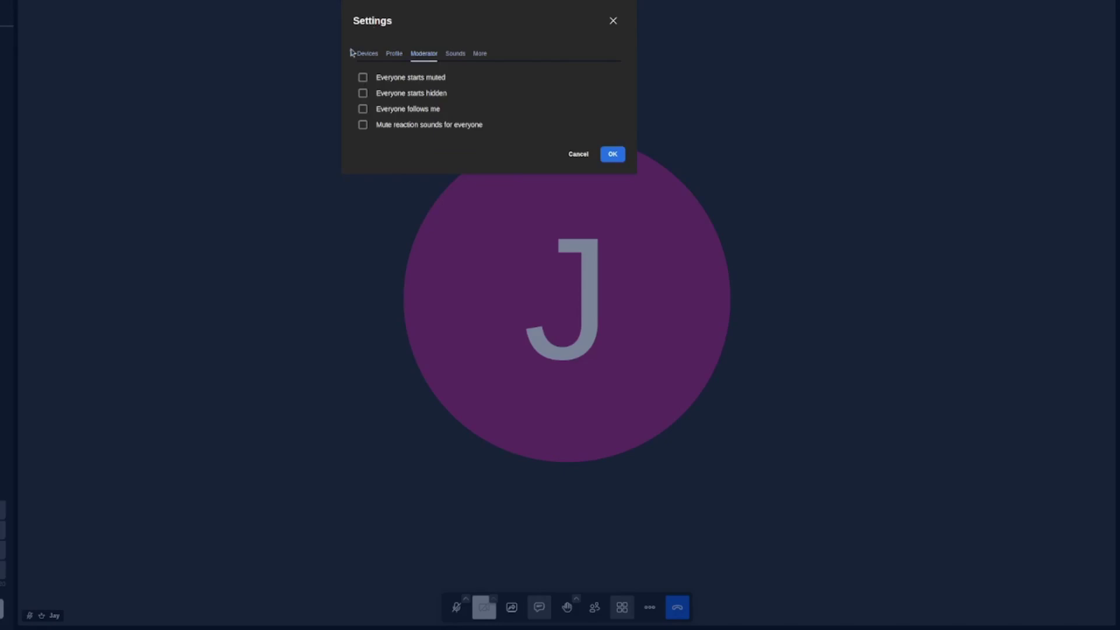
click(362, 78)
click(362, 78)
click(362, 125)
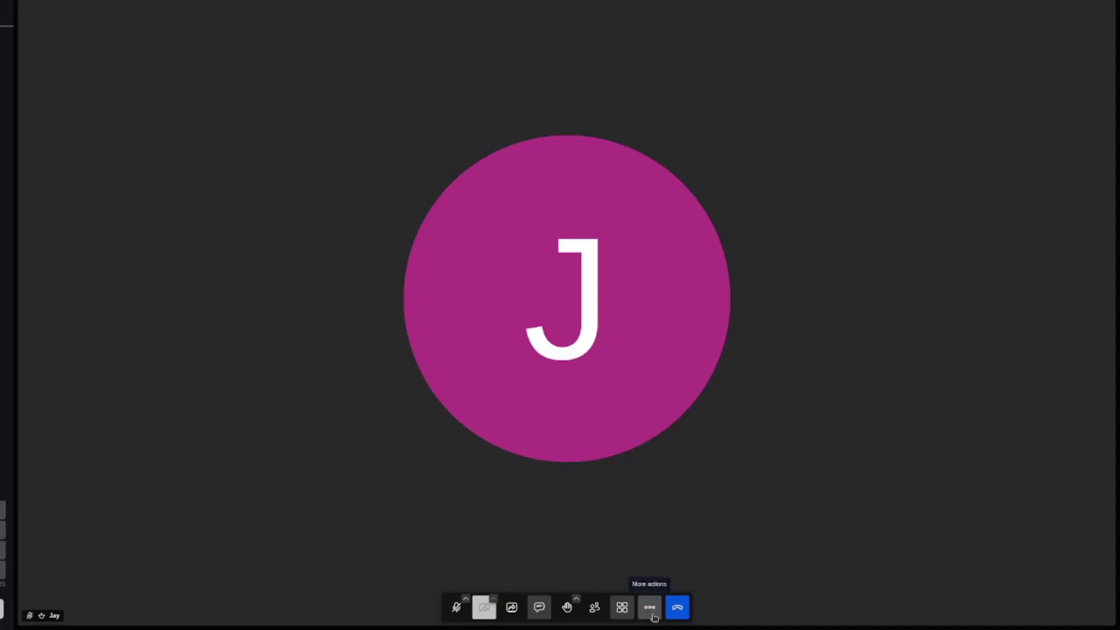
click(654, 617)
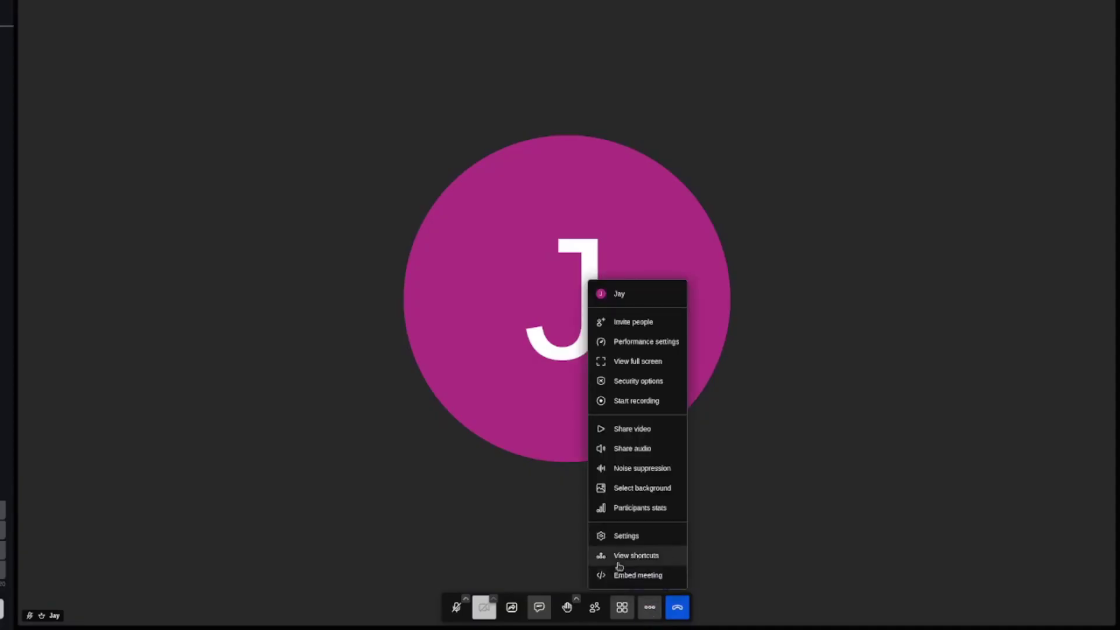
- Switch on 'Enable lobby' in Security Options and close the dialog
click(636, 379)
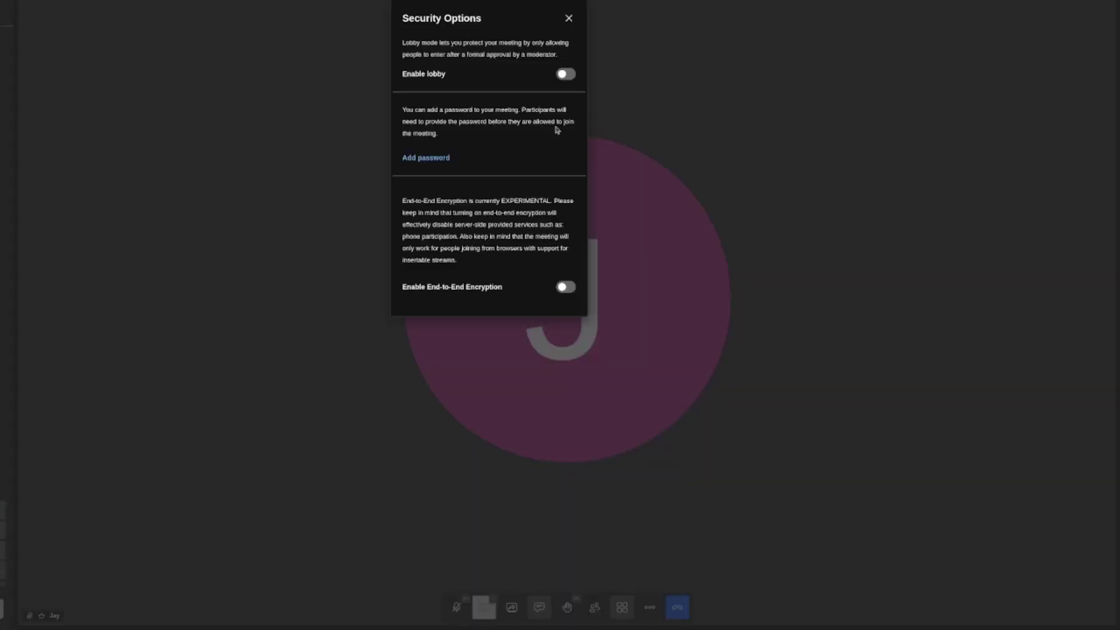
click(562, 74)
click(568, 19)
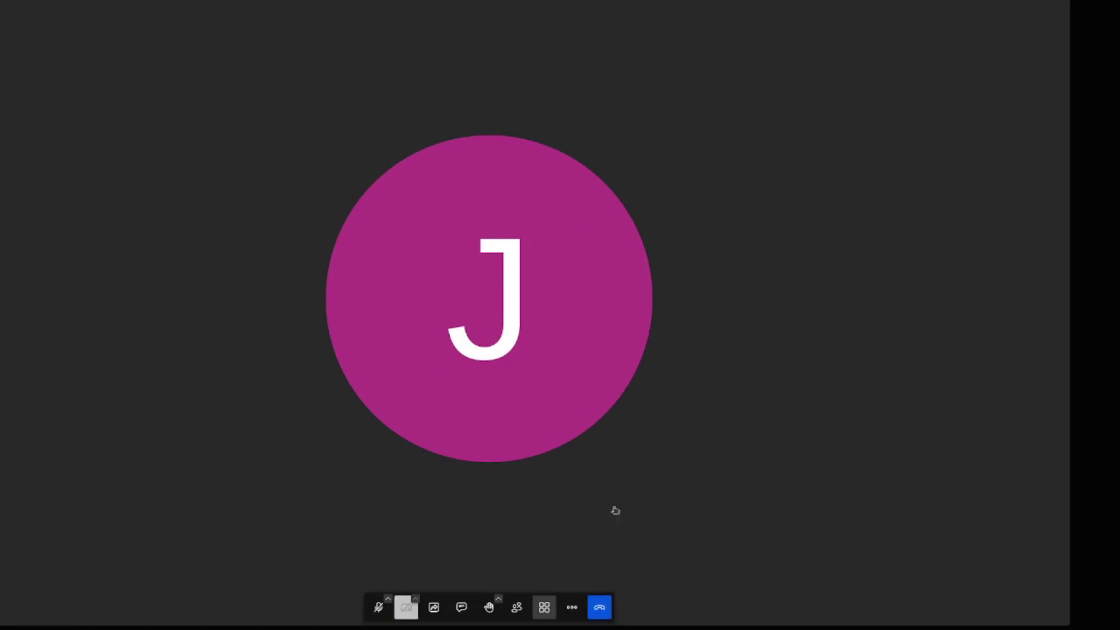
click(1064, 11)
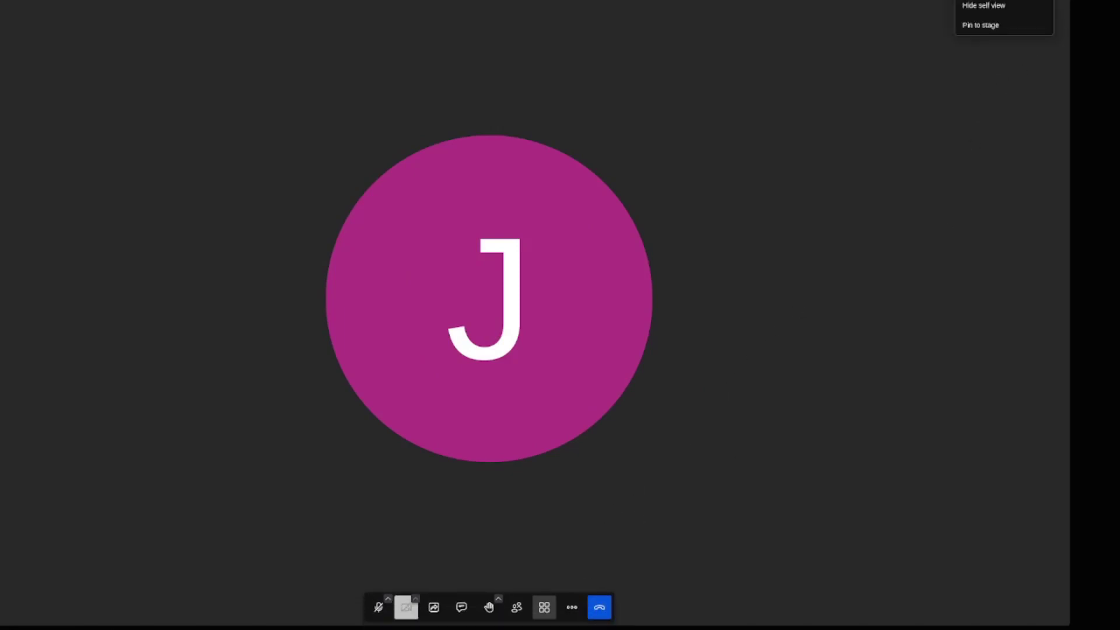
click(948, 213)
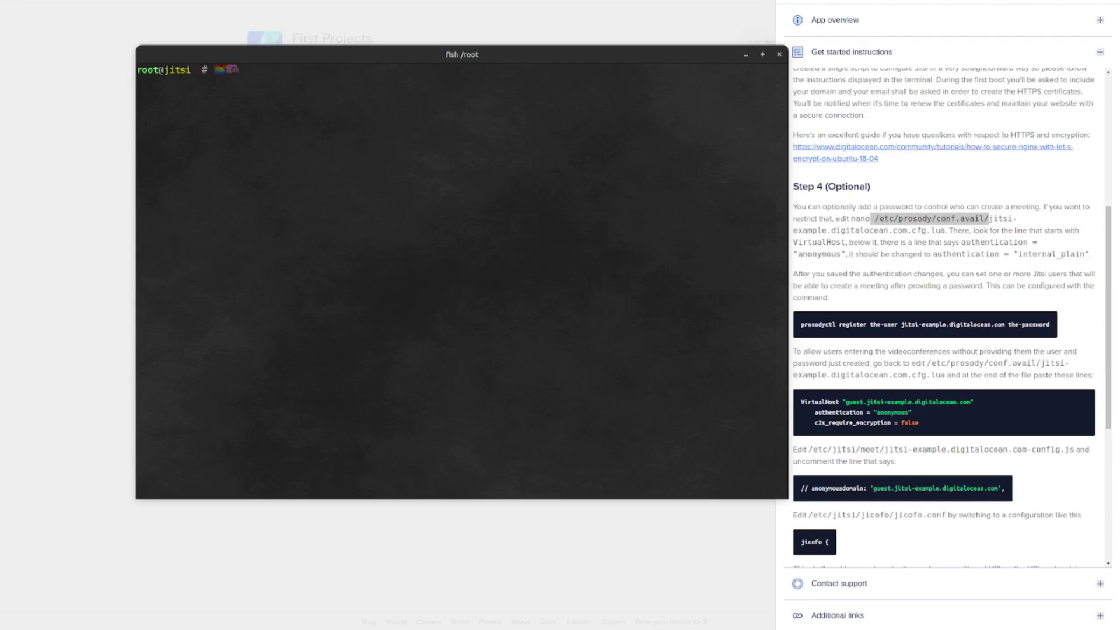
- Change into /etc/prosody/conf.avail/ and list its Prosody site config files
click(272, 383)
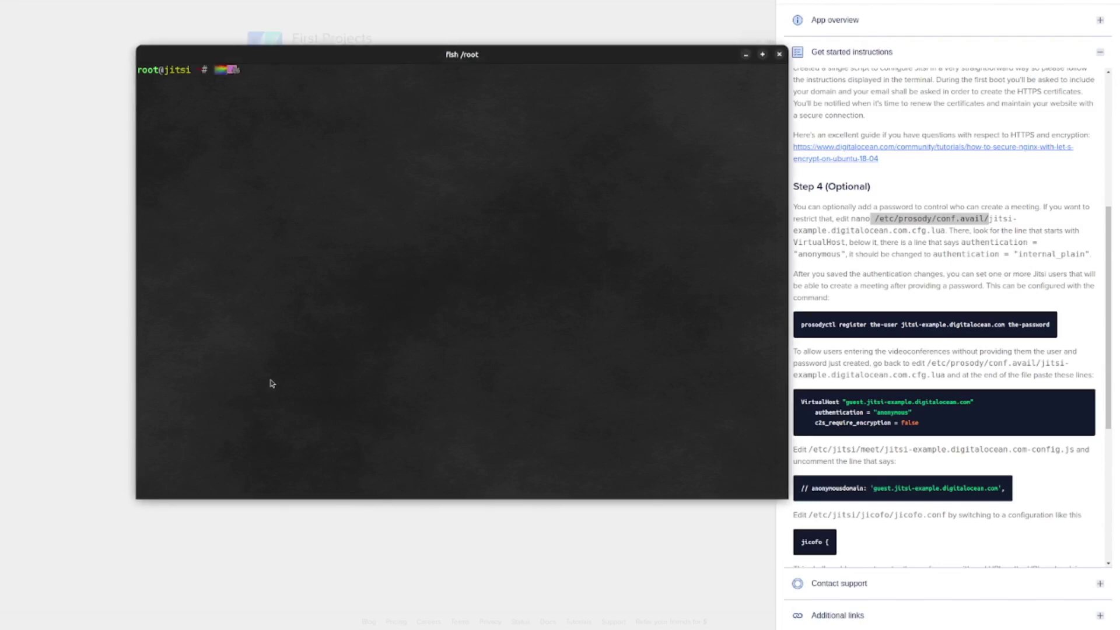
text(nano)
text(/etc/prosody/conf.avail/)
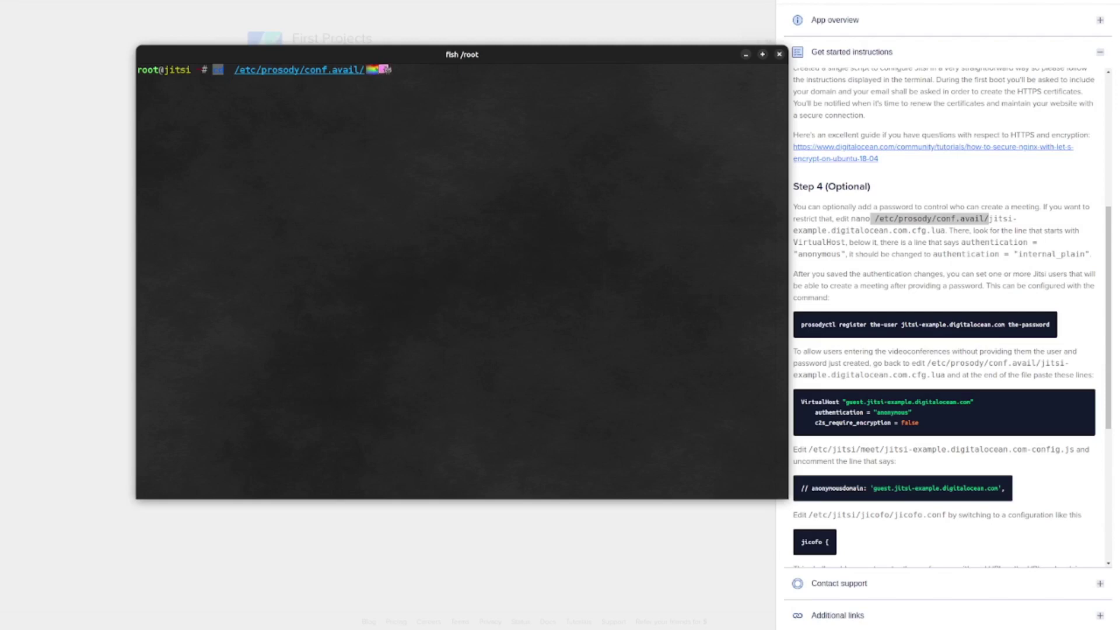
key(Return)
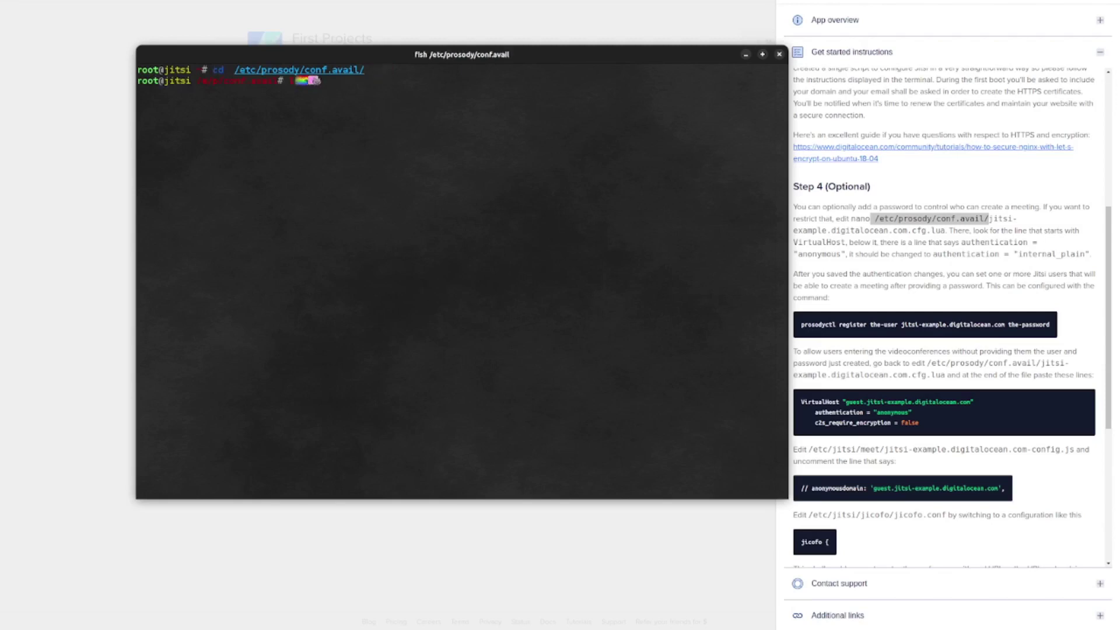
text(ls)
key(Return)
text(nano )
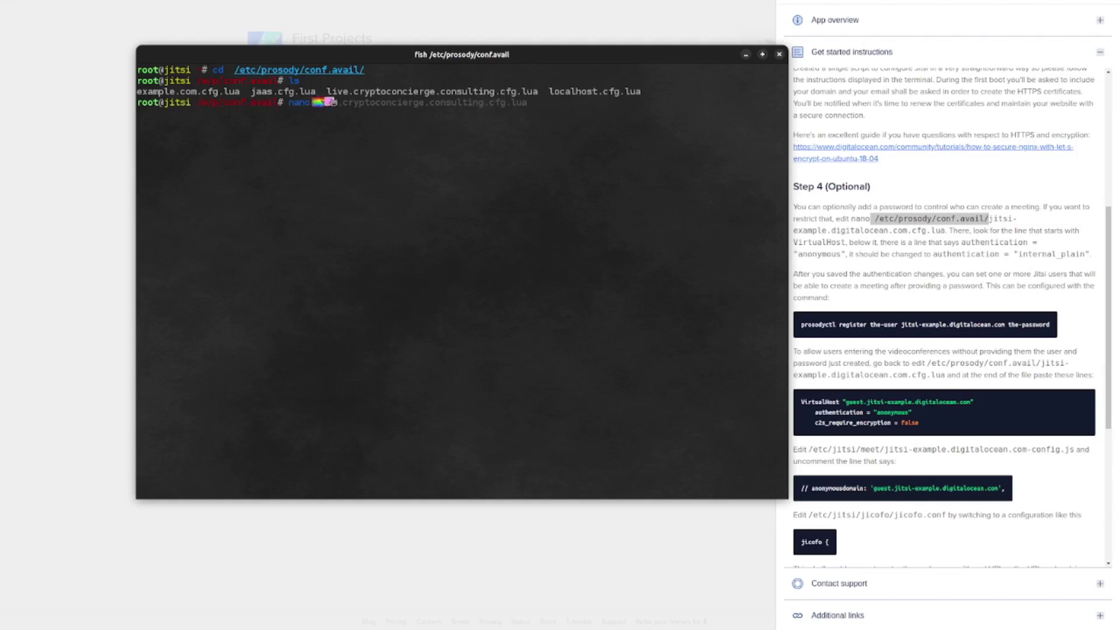
text(live)
- Open live.cryptoconcierge.consulting.cfg.lua in nano, trim the VirtualHost authentication value, and save
key(Right)
key(Return)
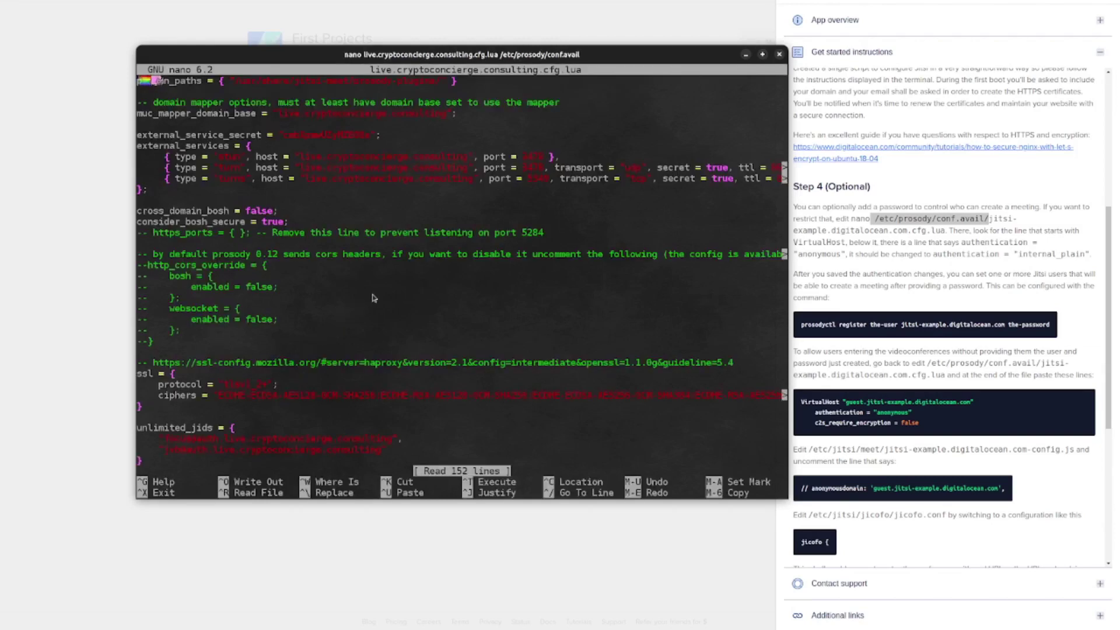
key(Down)
key(Down)
key(Down)
key(Down)
key(Down)
key(Down)
key(Down)
key(Down)
key(Down)
key(Down)
key(Down)
key(Down)
key(Down)
key(Down)
key(Down)
key(Down)
key(Down)
key(Down)
key(Down)
key(Down)
key(Down)
key(Down)
key(Down)
key(Down)
key(Down)
key(Down)
key(Down)
key(Down)
key(Down)
key(Down)
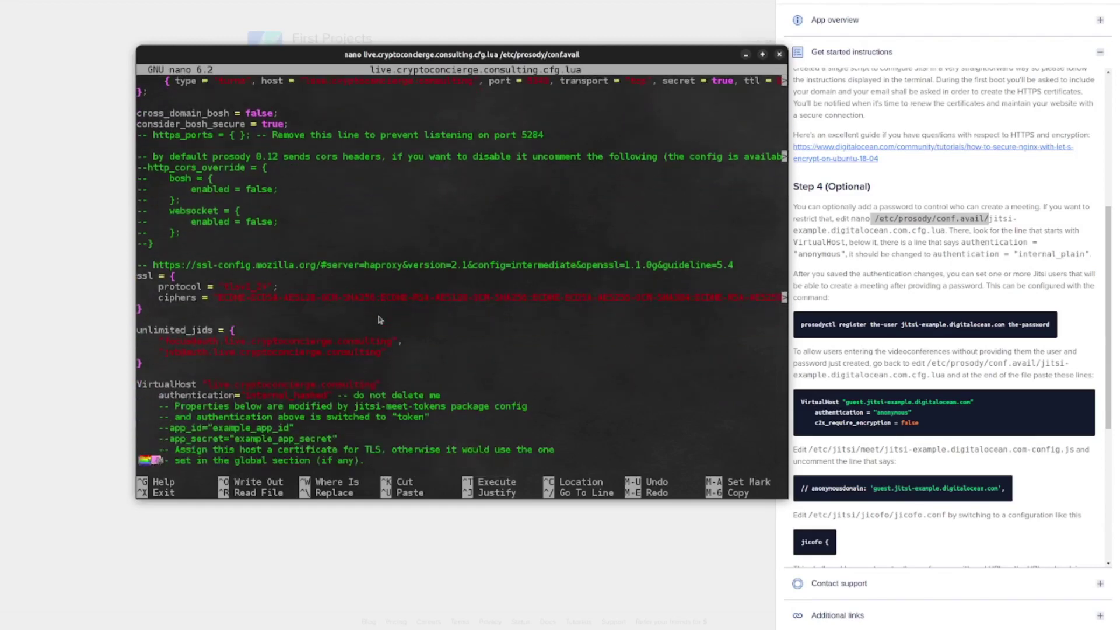
key(Down)
key(Down)
key(Down)
key(Up)
key(Up)
key(Up)
key(Up)
key(Up)
key(Up)
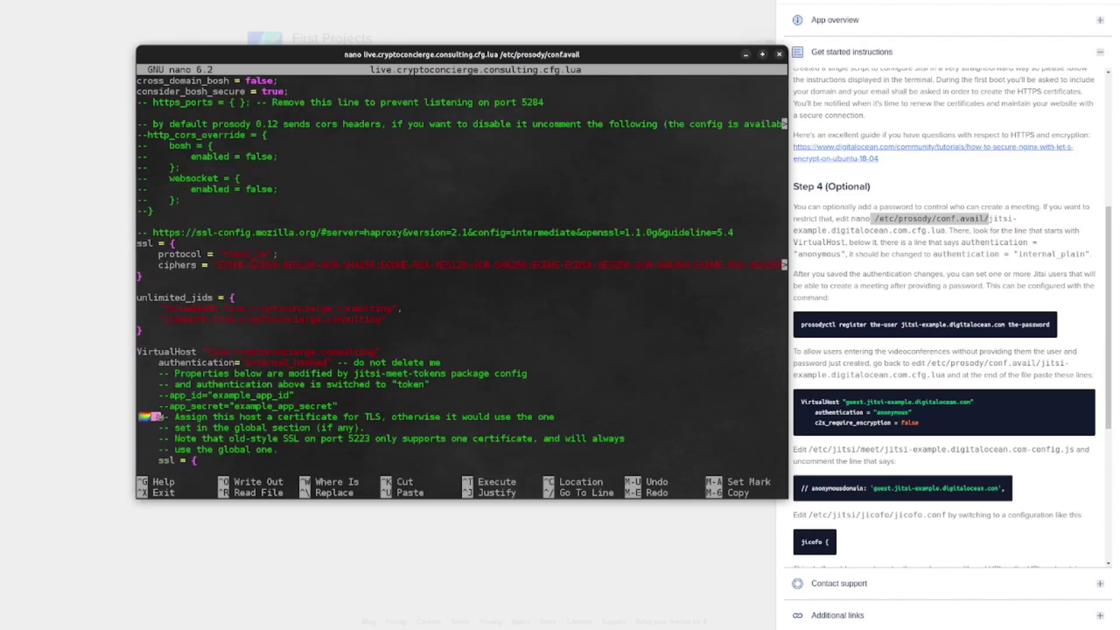
key(Up)
key(Up)
key(Up)
key(Right)
key(Right)
key(Right)
key(Right)
key(Right)
key(Right)
key(Right)
key(Right)
key(Right)
key(Right)
key(Right)
key(Right)
key(Right)
key(Right)
key(Right)
key(Right)
key(Right)
key(Right)
key(Right)
key(Right)
key(Left)
key(BackSpace)
key(BackSpace)
key(BackSpace)
key(BackSpace)
key(BackSpace)
key(BackSpace)
key(BackSpace)
key(ctrl+s)
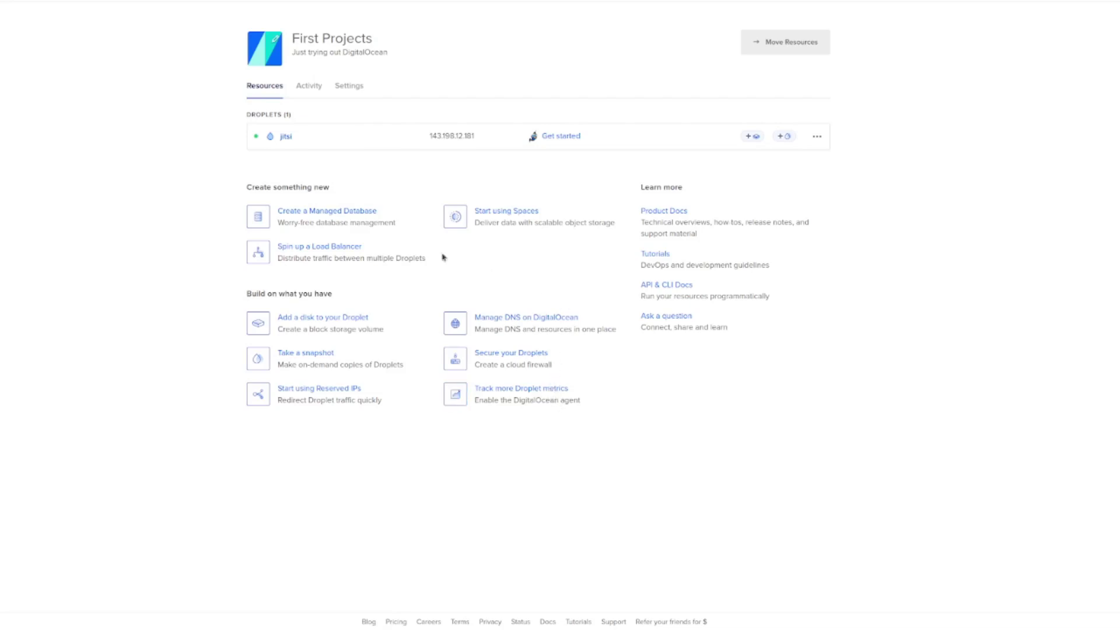
- Go to the jitsi droplet's own page and switch its power toggle off
click(294, 140)
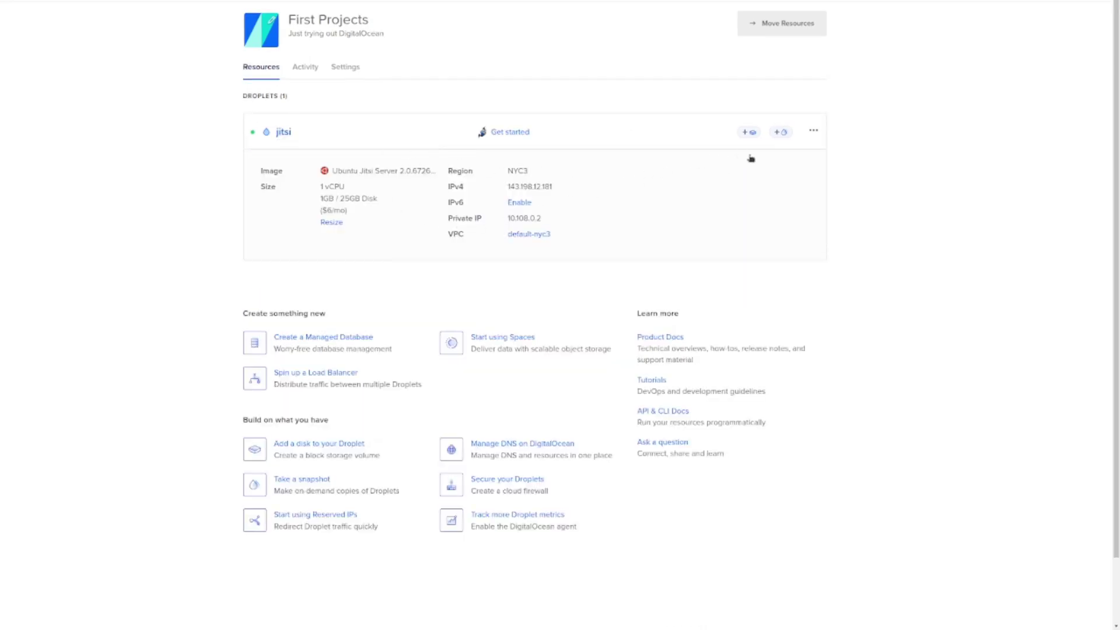
click(345, 67)
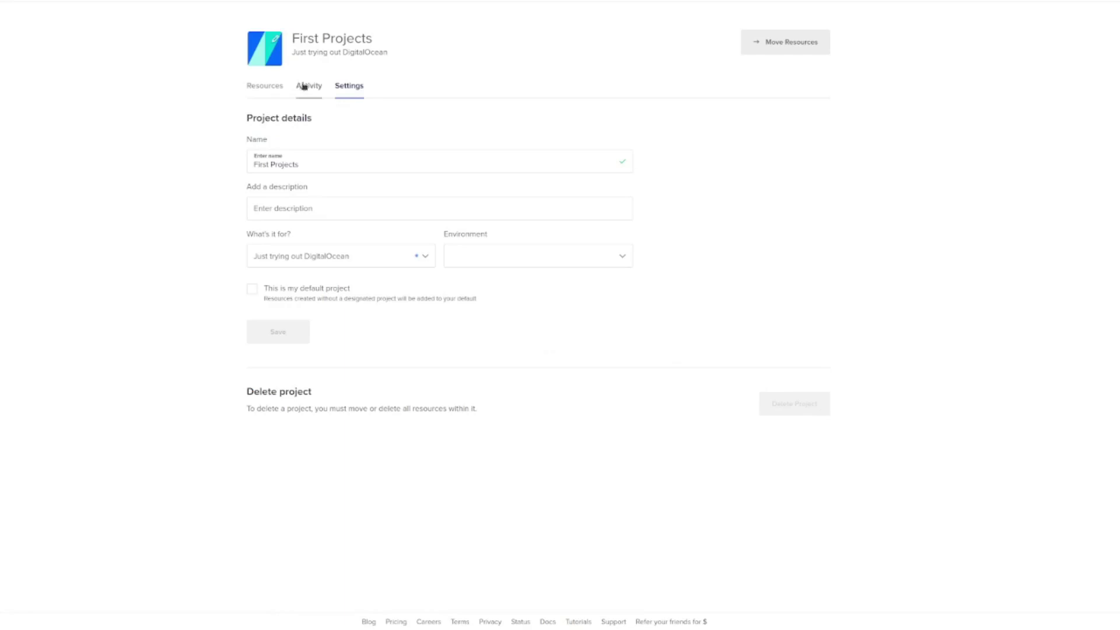
click(264, 87)
click(286, 138)
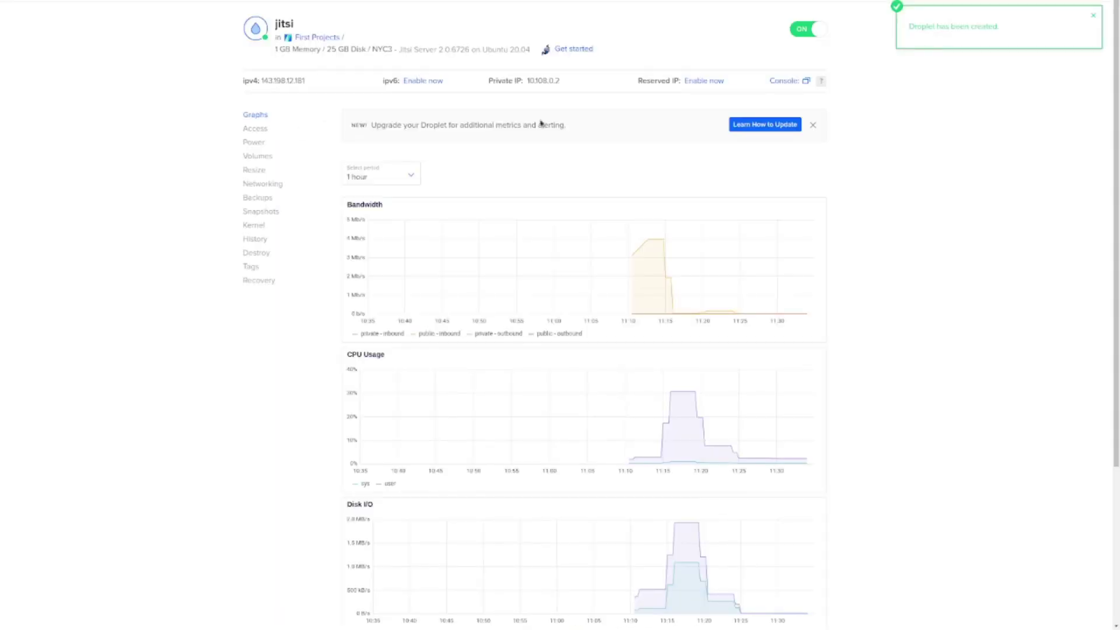
click(797, 34)
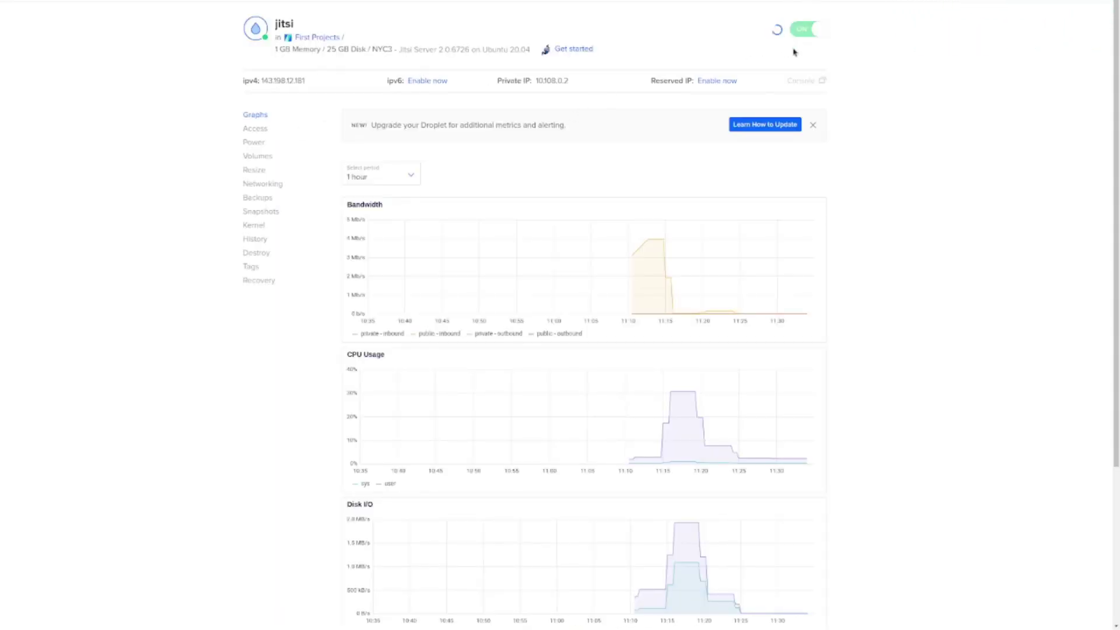
- Apply the CPU-Optimized 16 vCPUs / 32 GB plan to the jitsi droplet via Resize
click(266, 175)
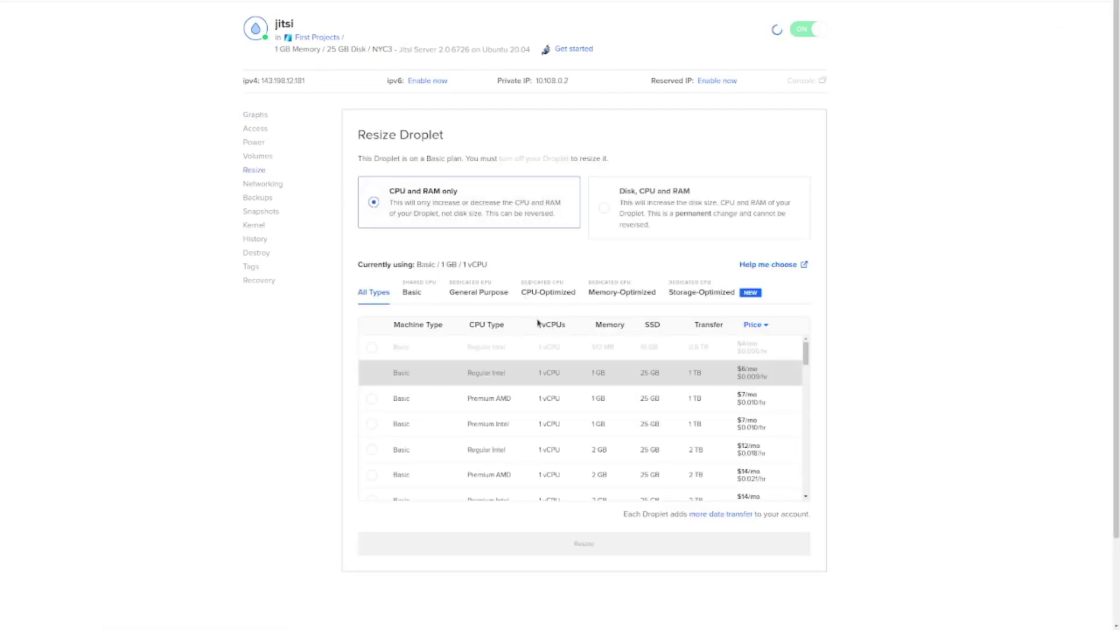
scroll(524, 380, down, 3)
scroll(524, 382, up, 2)
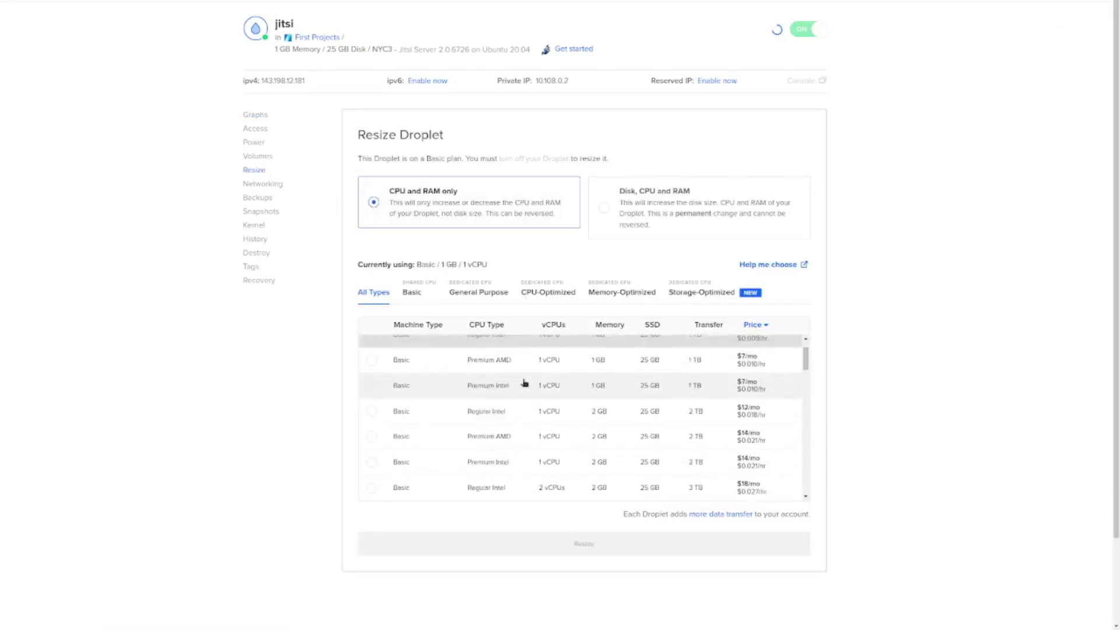
scroll(525, 382, down, 4)
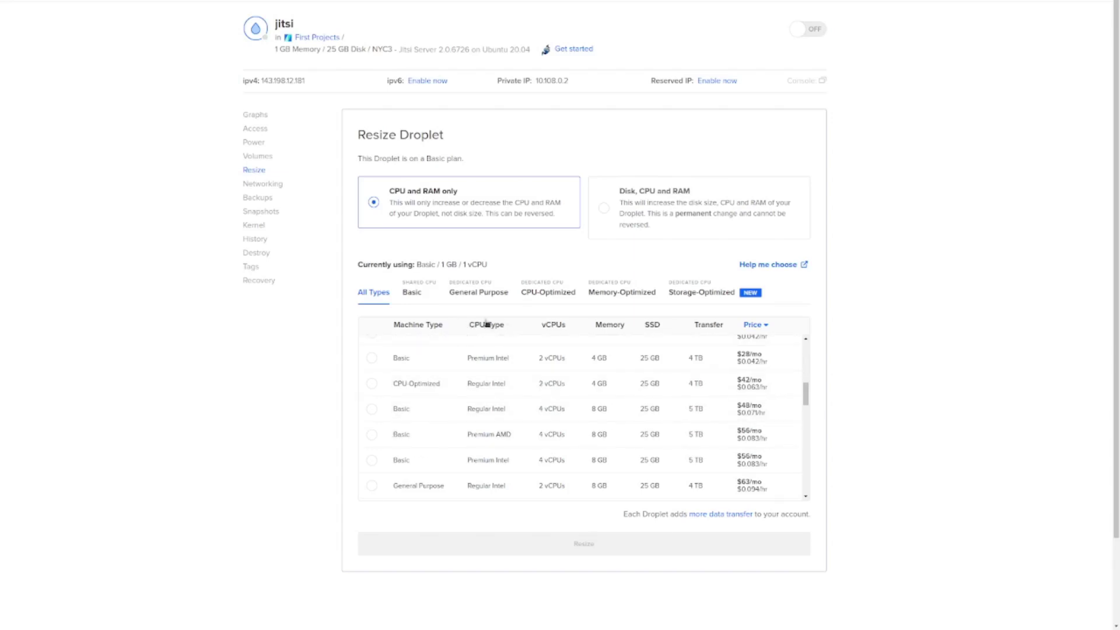
click(528, 294)
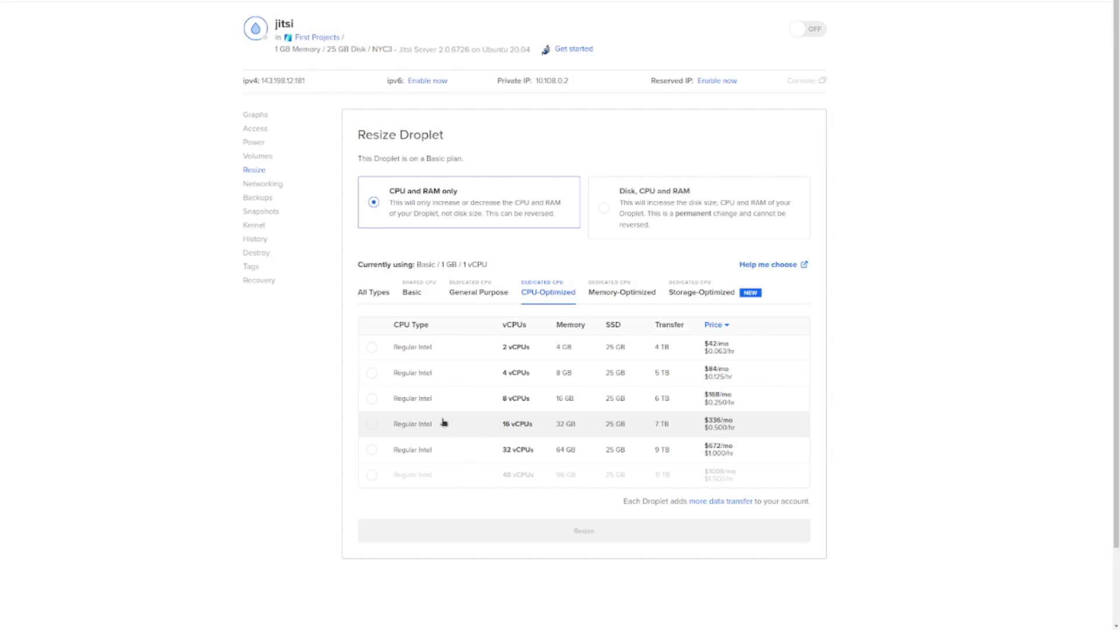
click(444, 424)
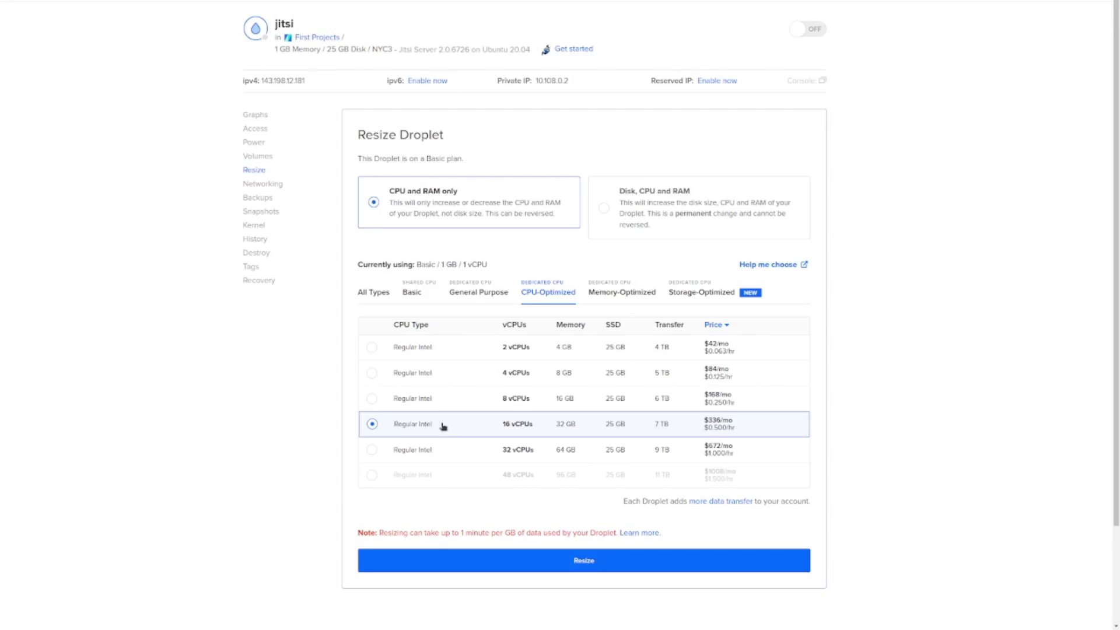
click(548, 566)
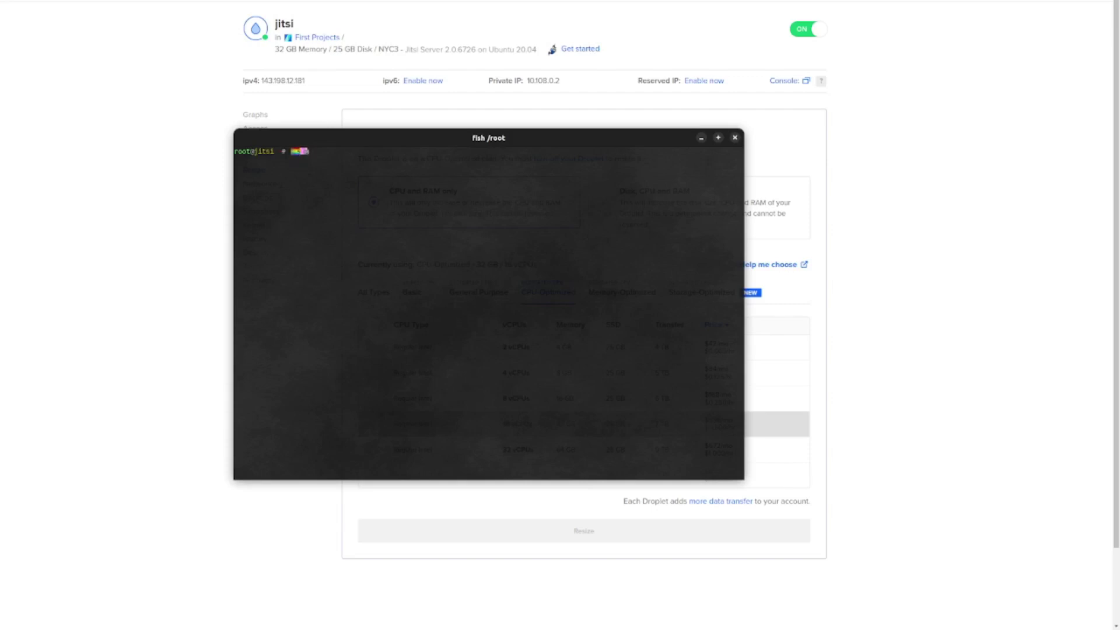
- Run htop, enlarge the terminal to view the 16 cores and processes, then quit
text(htop)
key(Return)
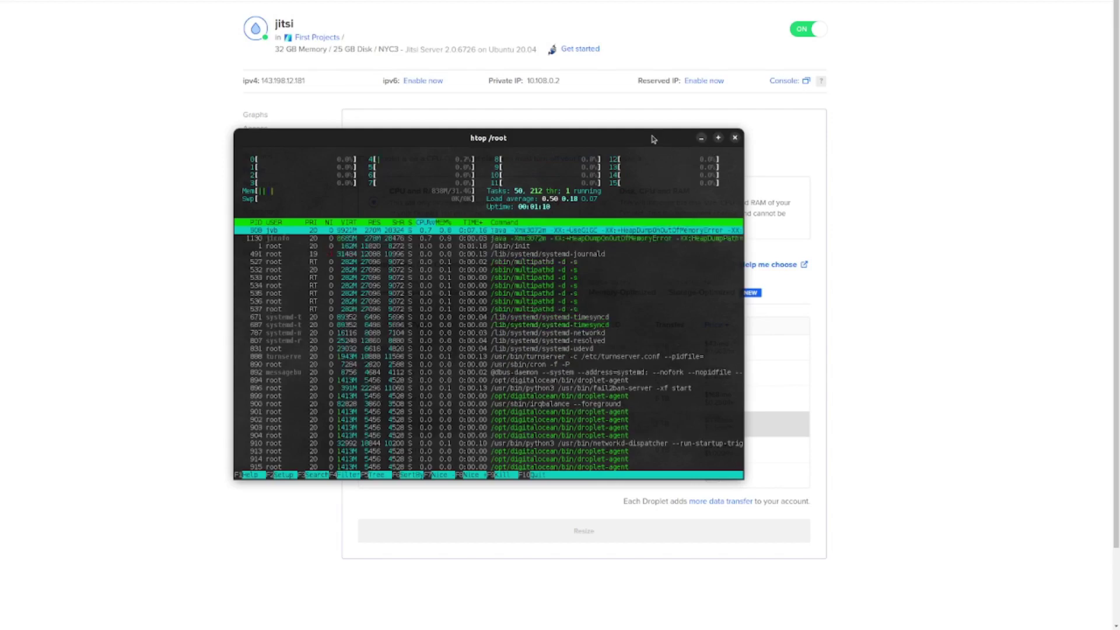
drag(647, 129, 648, 54)
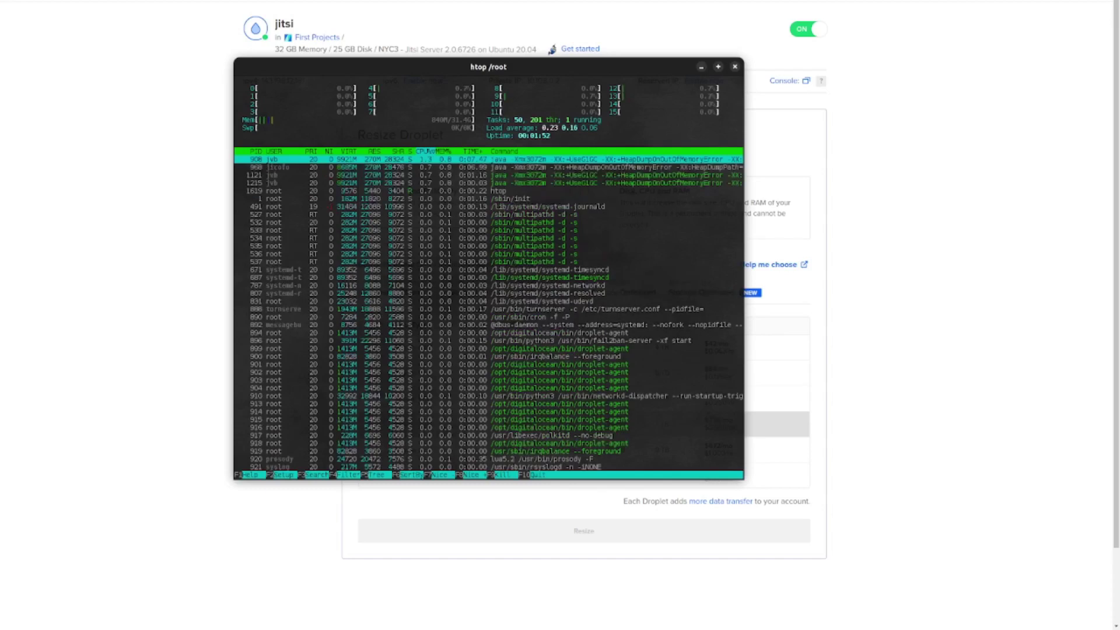
key(q)
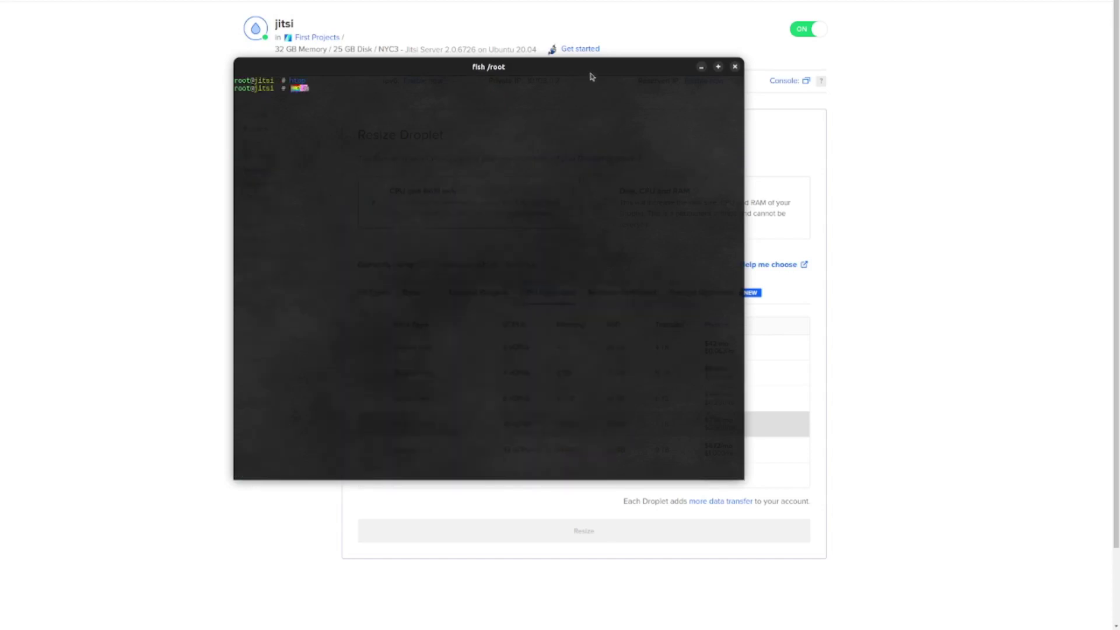
- Move the fish terminal aside and close it to reveal the Resize Droplet page
drag(642, 70, 496, 239)
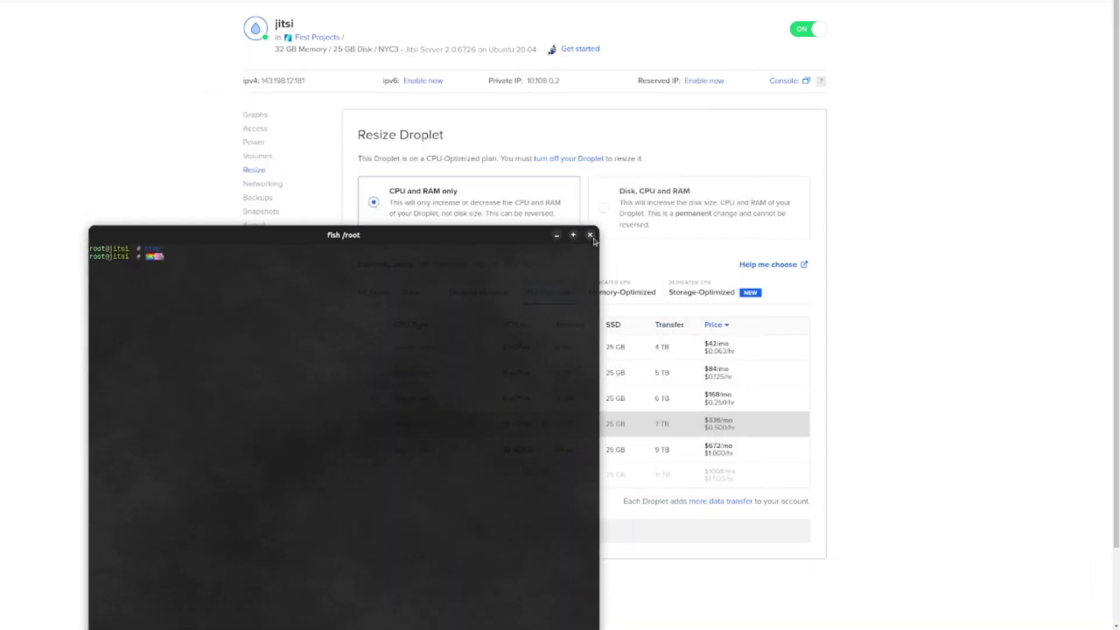
click(590, 235)
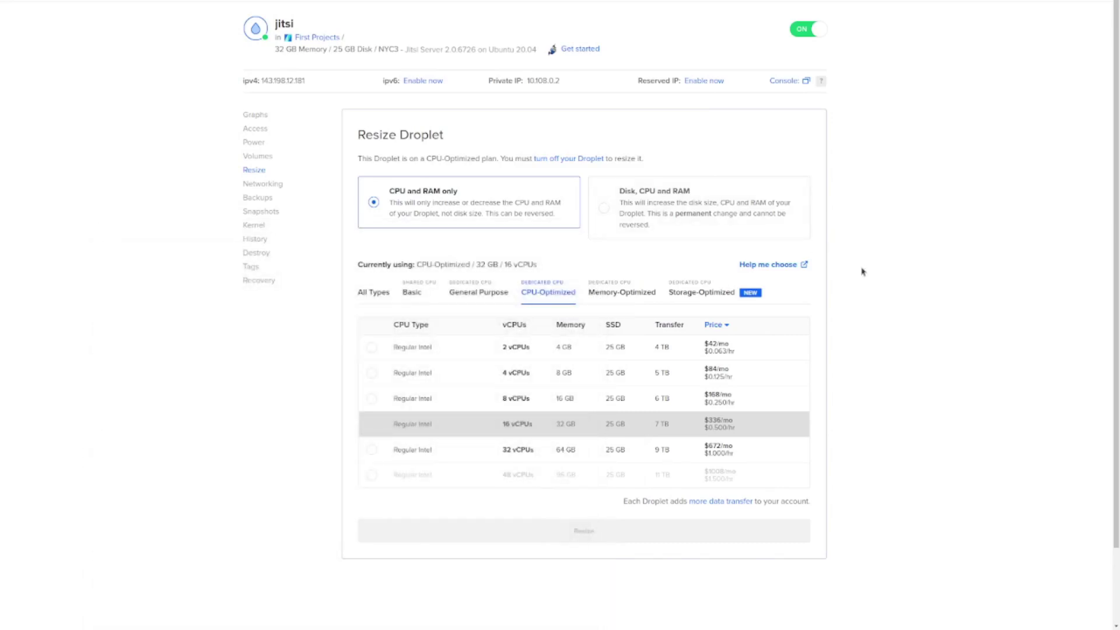